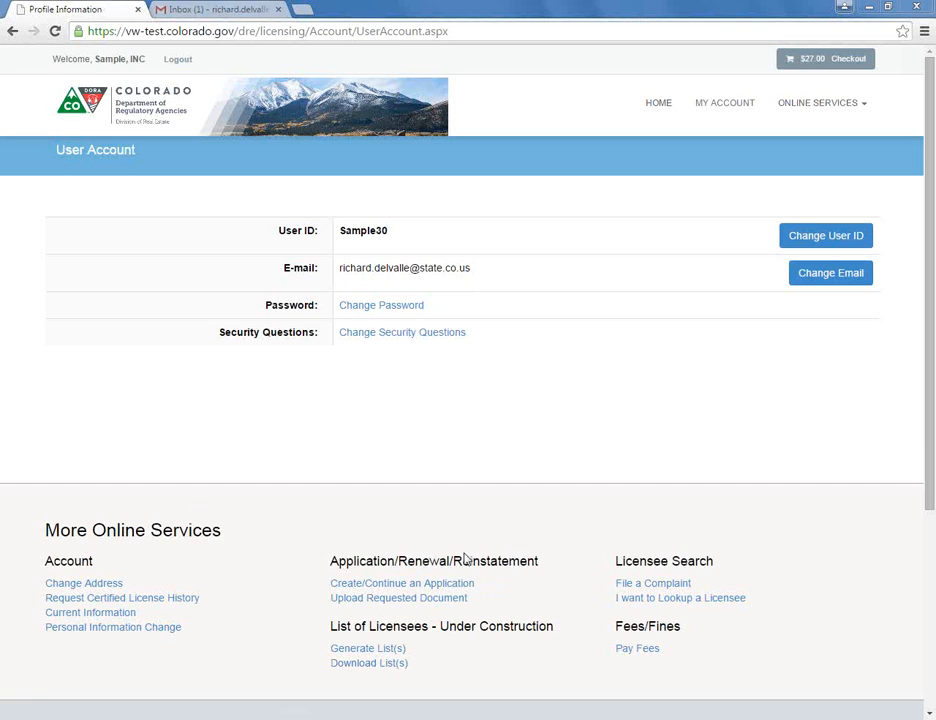
# - Start a new Home Owner's Association application via Online Services > Create/Continue an Application
pyautogui.click(826, 104)
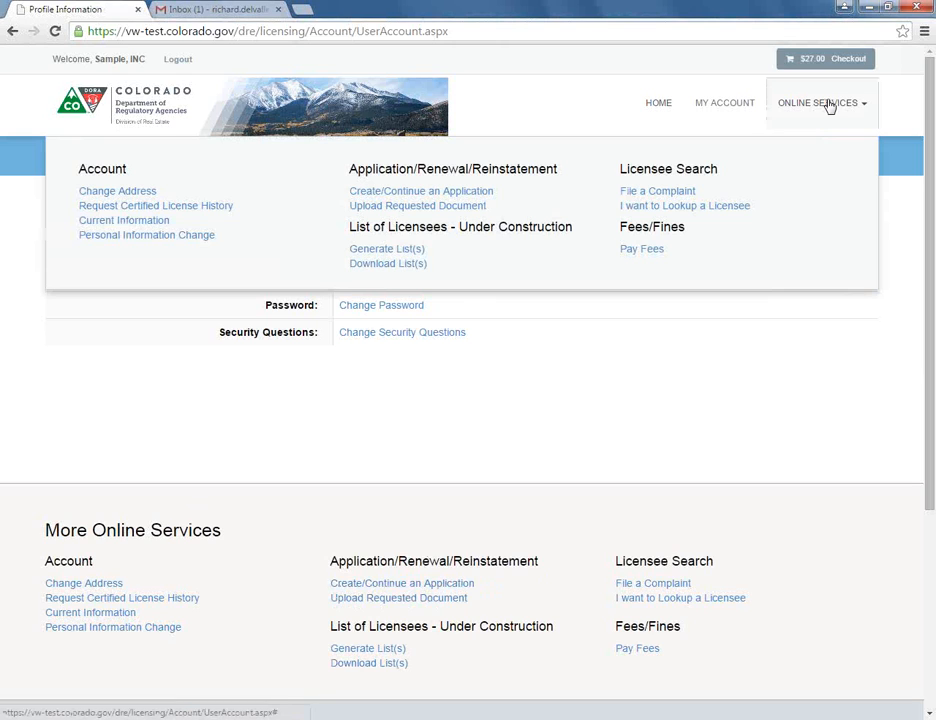
pyautogui.click(447, 193)
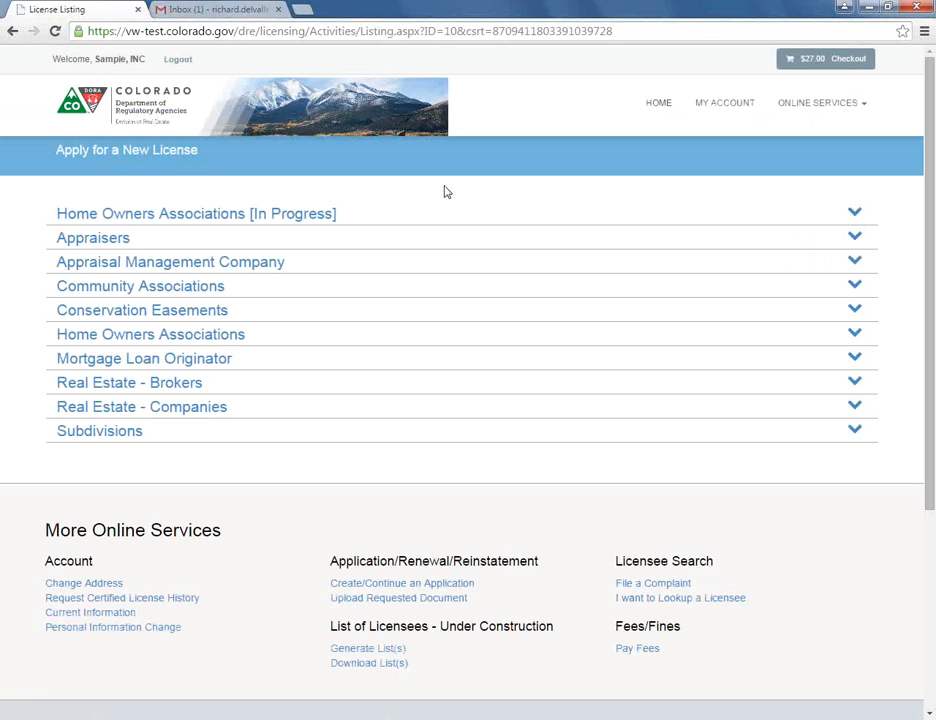
pyautogui.click(227, 338)
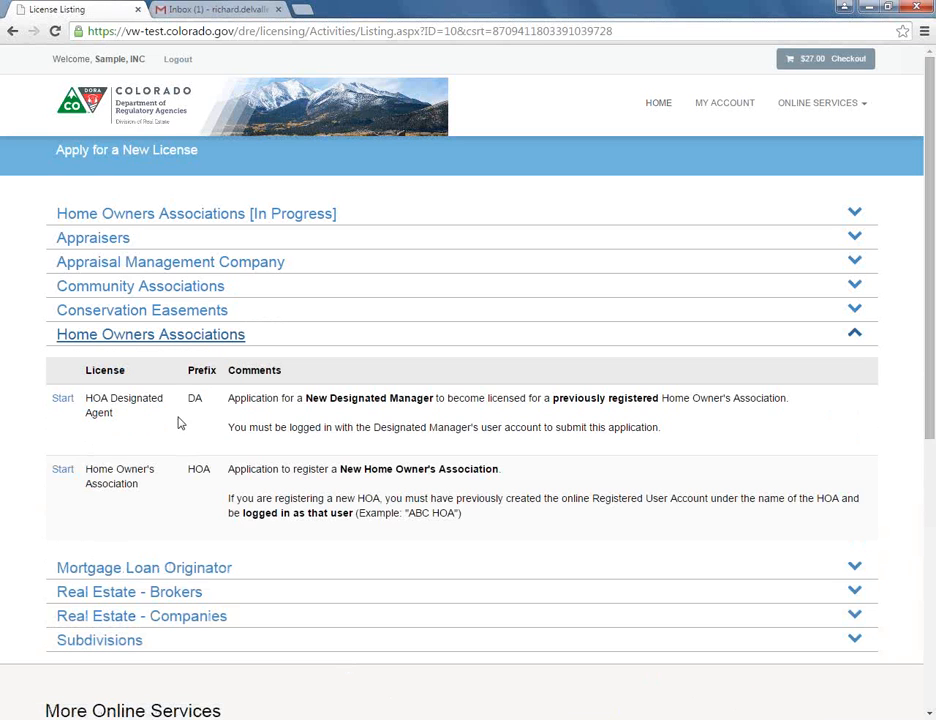
pyautogui.click(63, 470)
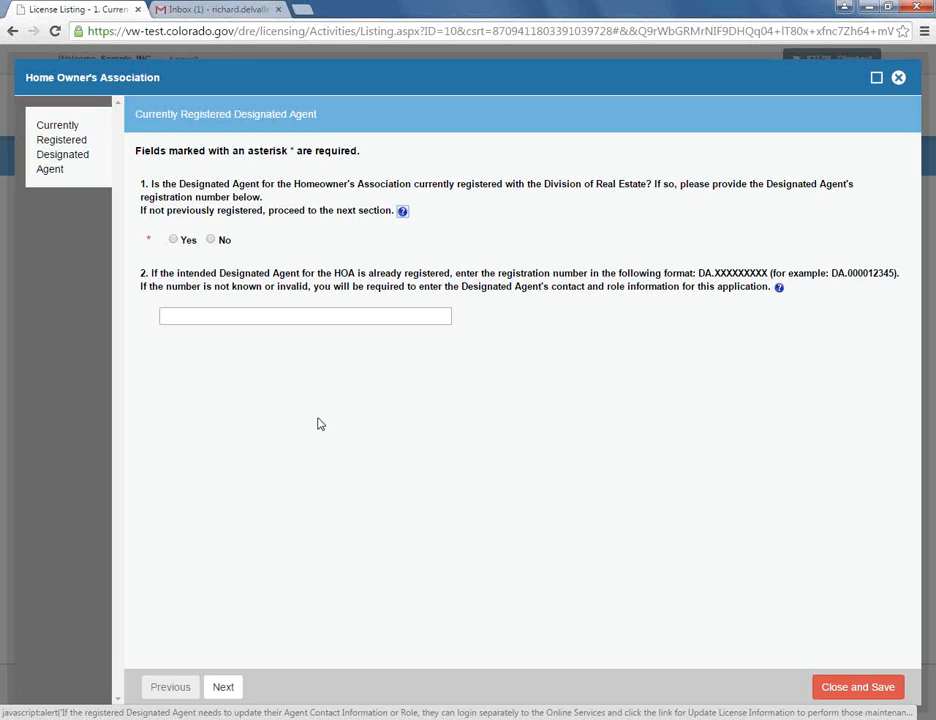
# - Answer No to the designated-agent question, go to Primary Contact Info, and add a contact
pyautogui.click(211, 240)
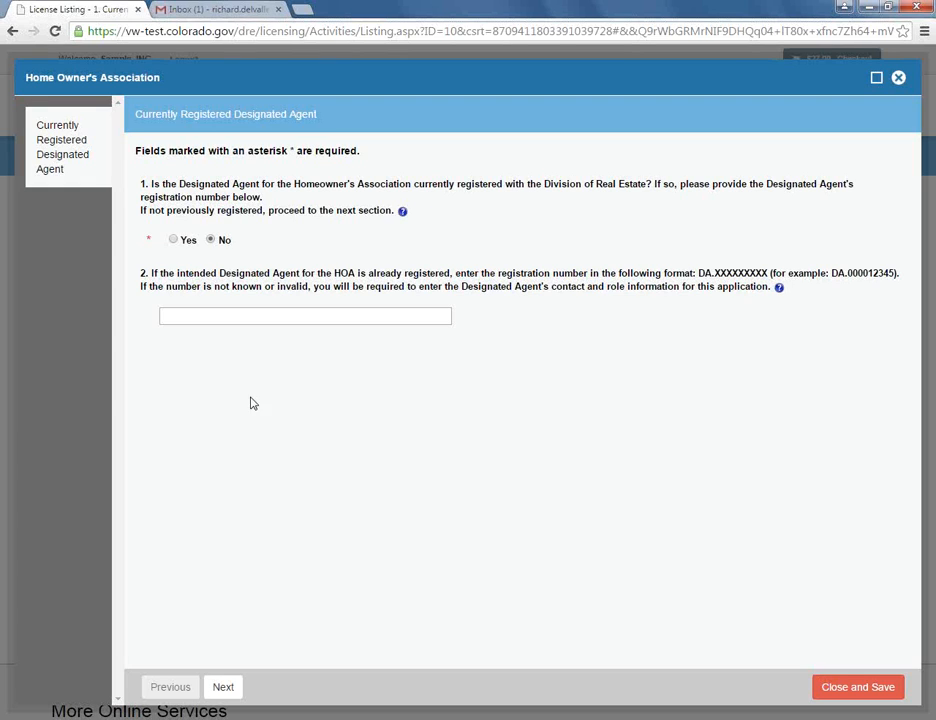
pyautogui.click(223, 689)
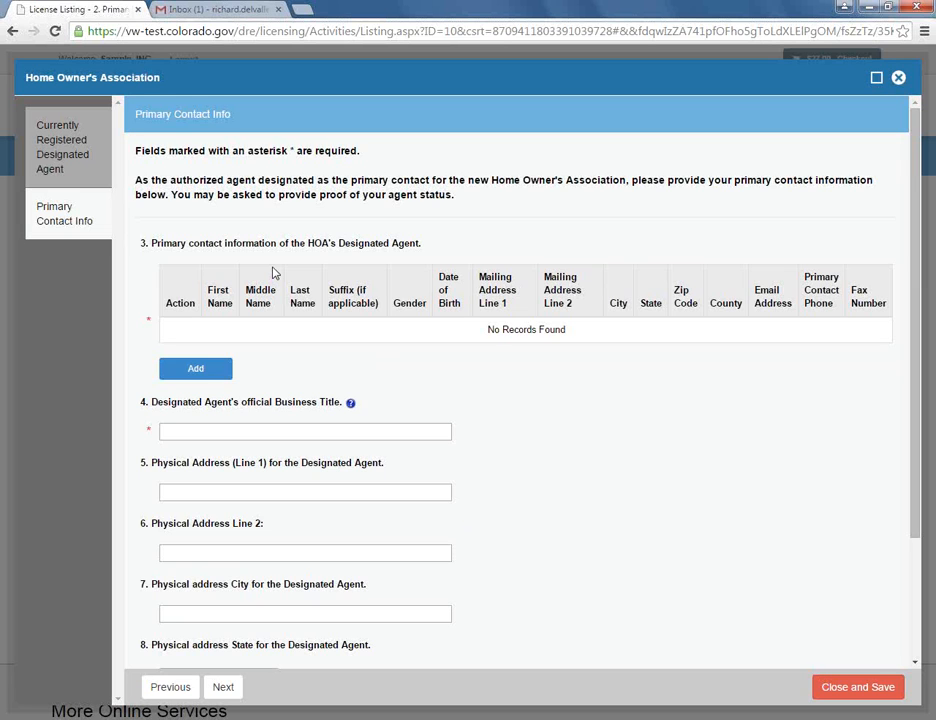
pyautogui.click(196, 370)
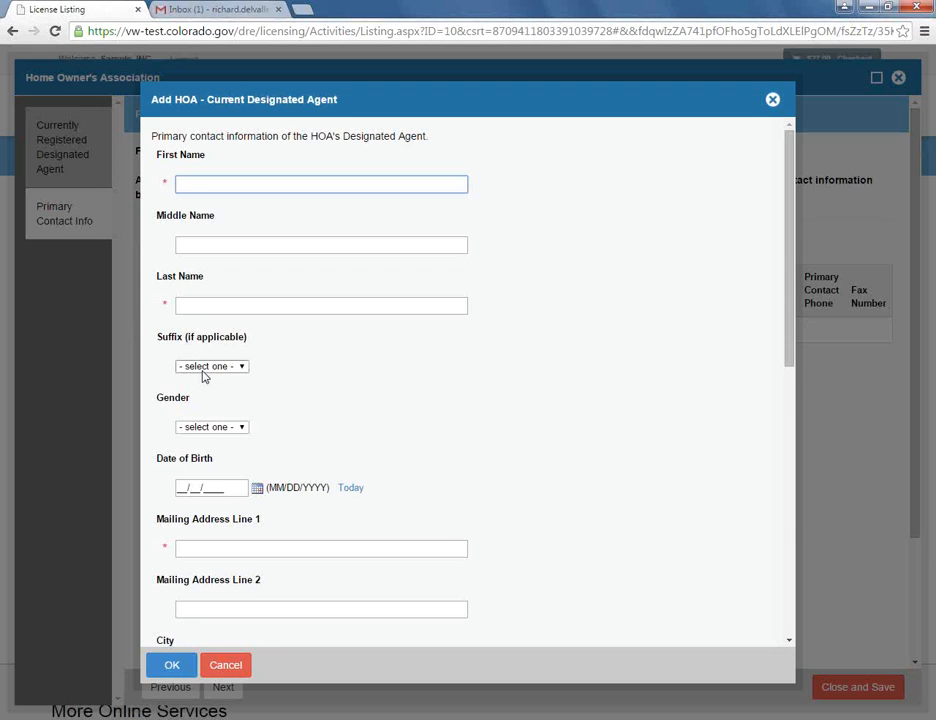
# - Enter the agent's name Sample Sample and mailing address 1560 Broadway, Denver 80202
pyautogui.write('Sample')
pyautogui.press('Tab')
pyautogui.press('Tab')
pyautogui.write('Sampl')
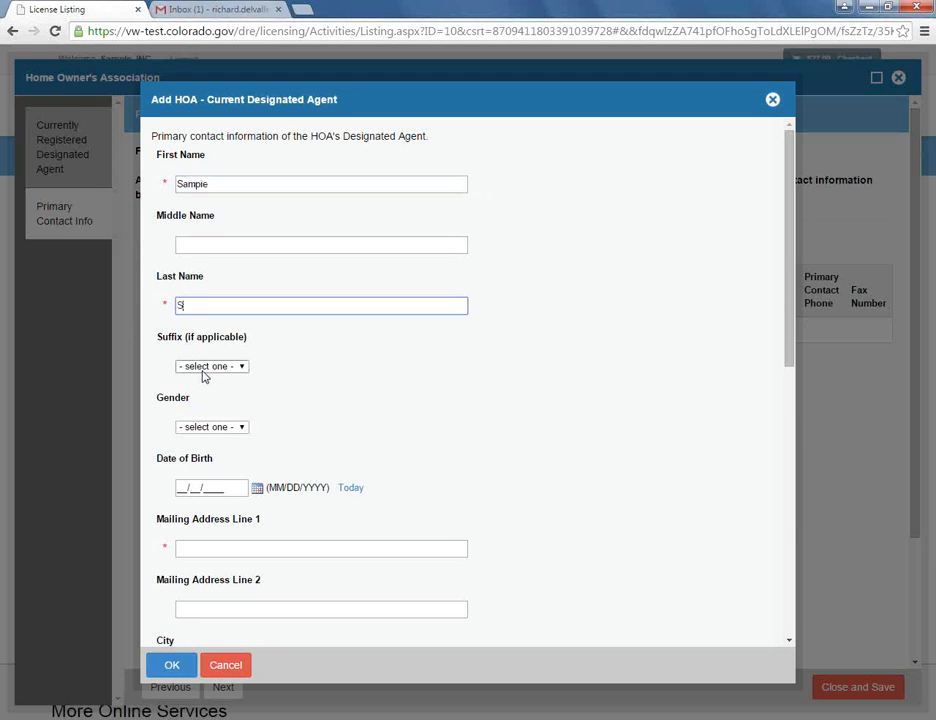
pyautogui.write('e,')
pyautogui.press('Tab')
pyautogui.press('Tab')
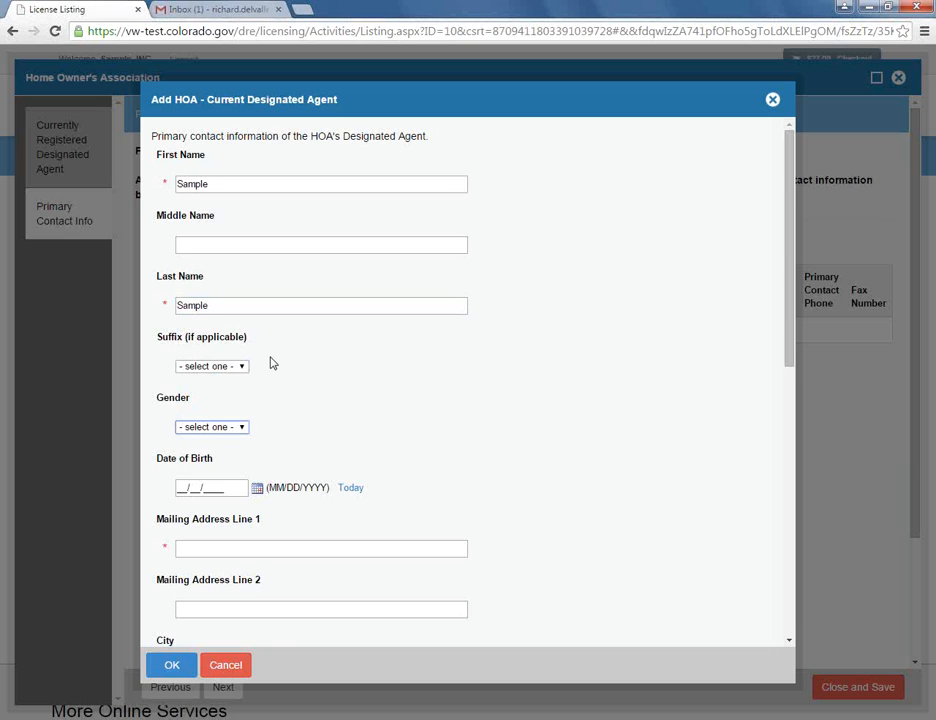
pyautogui.press('Tab')
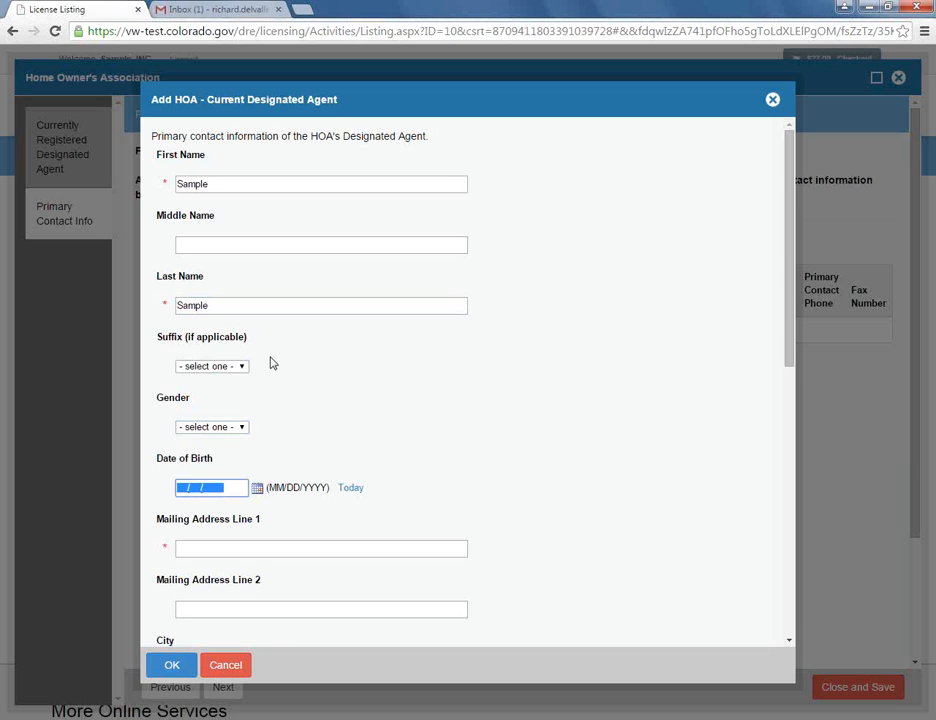
pyautogui.press('Tab')
pyautogui.press('Tab')
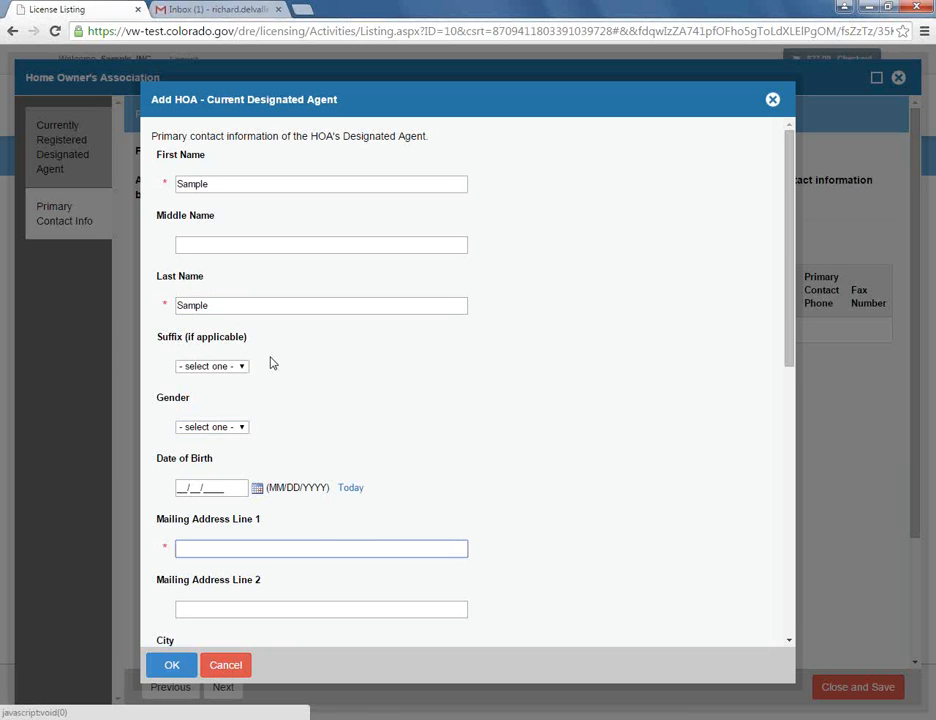
pyautogui.write('1560 Br')
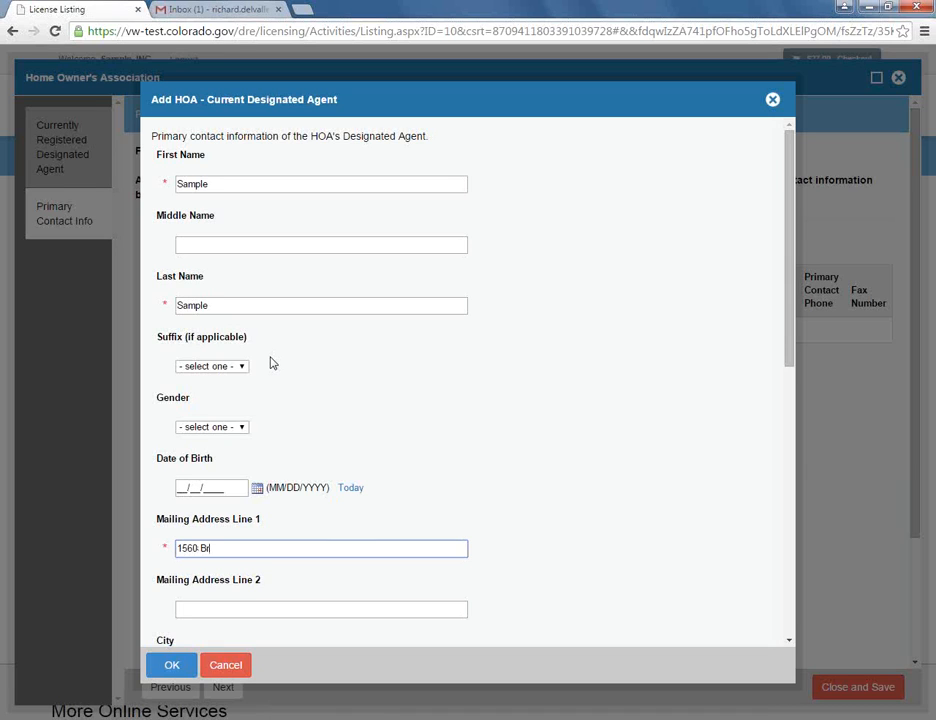
pyautogui.write('oadway')
pyautogui.press('Tab')
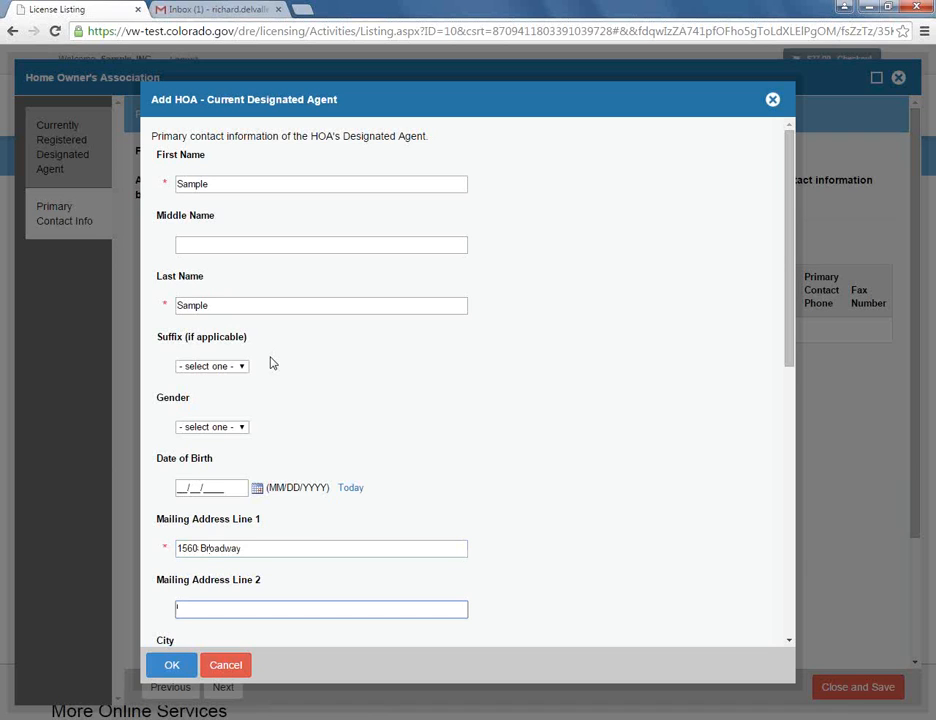
pyautogui.press('Tab')
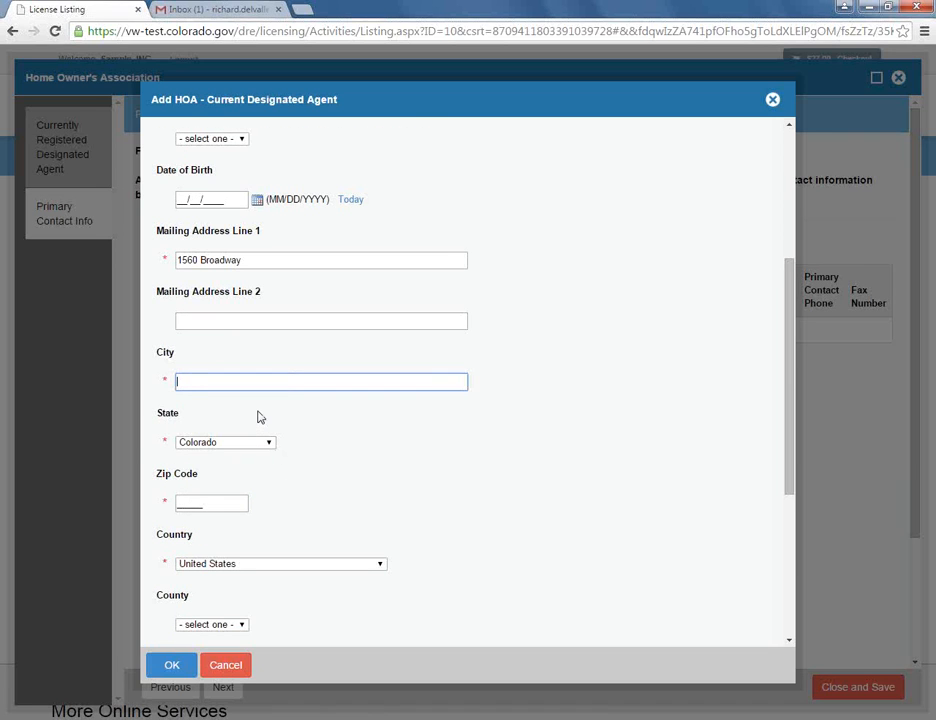
pyautogui.write('Denver')
pyautogui.press('Tab')
pyautogui.press('Tab')
pyautogui.write('80202')
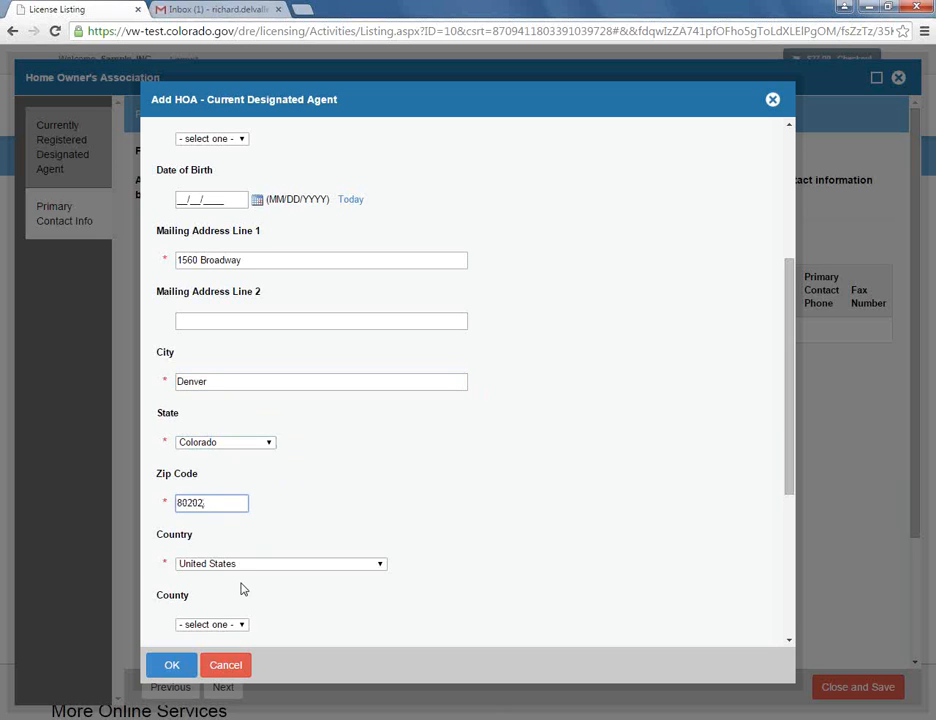
# - Fill in the agent's e-mail address and save the contact record
pyautogui.press('Tab')
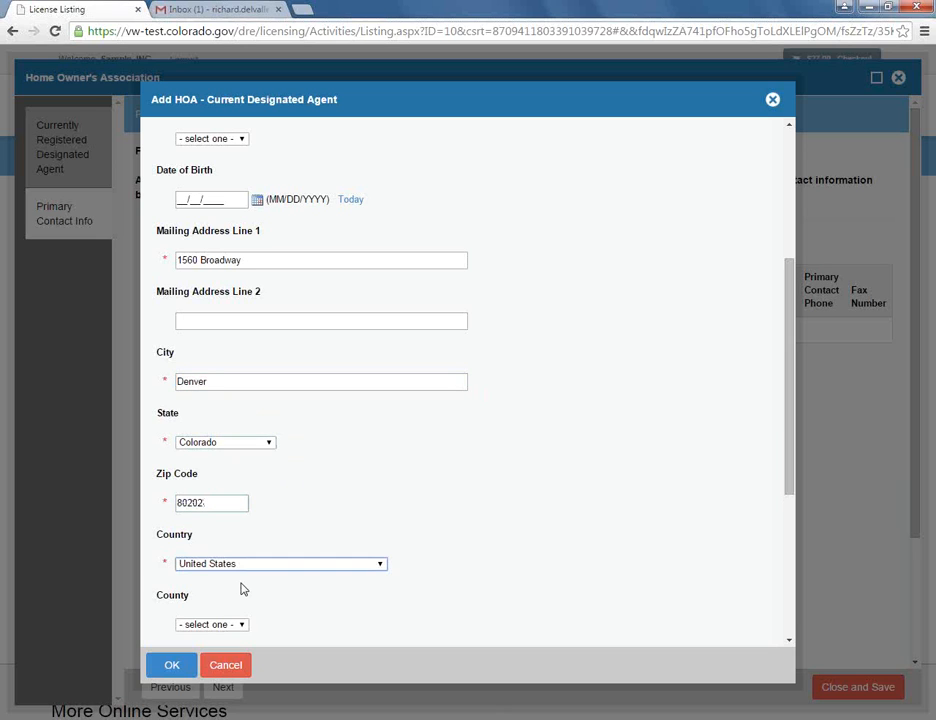
pyautogui.press('Tab')
pyautogui.press('Tab')
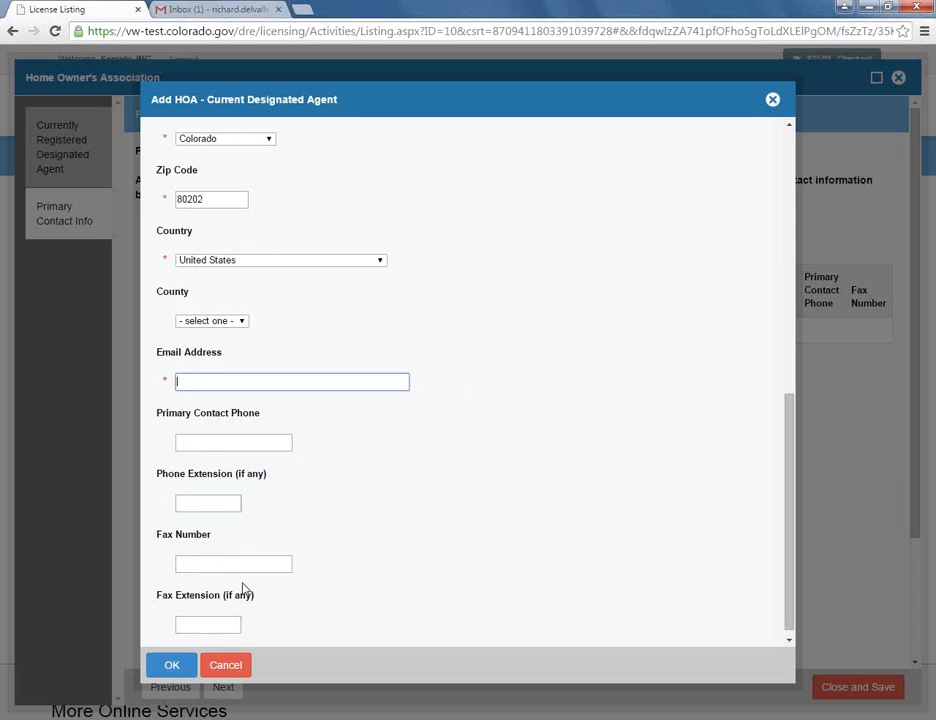
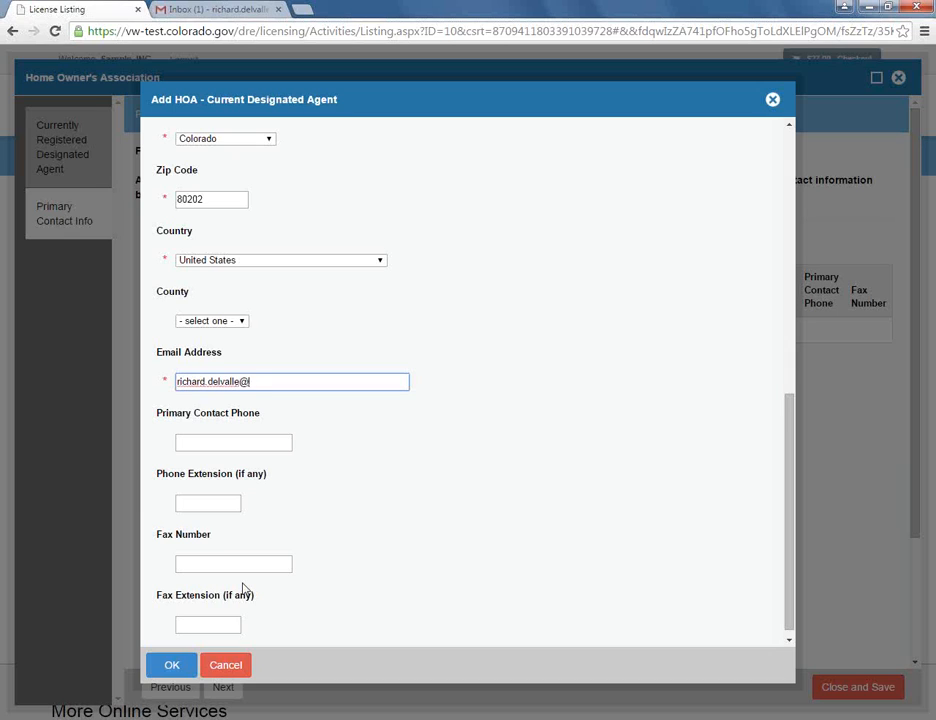
pyautogui.press('Tab')
pyautogui.press('Tab')
pyautogui.press('Tab')
pyautogui.press('Tab')
pyautogui.press('Tab')
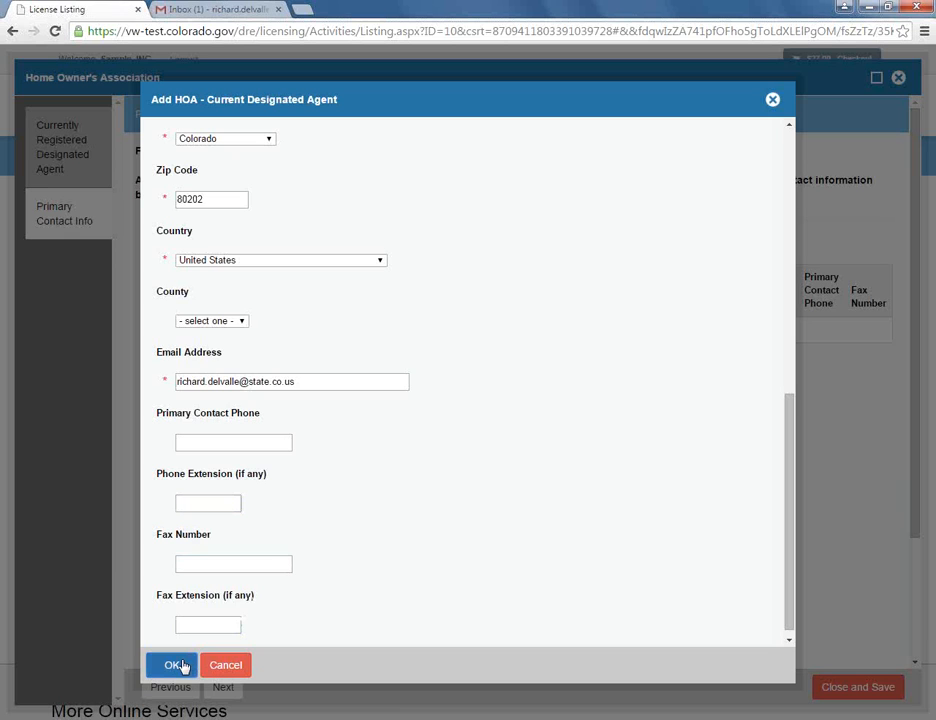
pyautogui.click(174, 666)
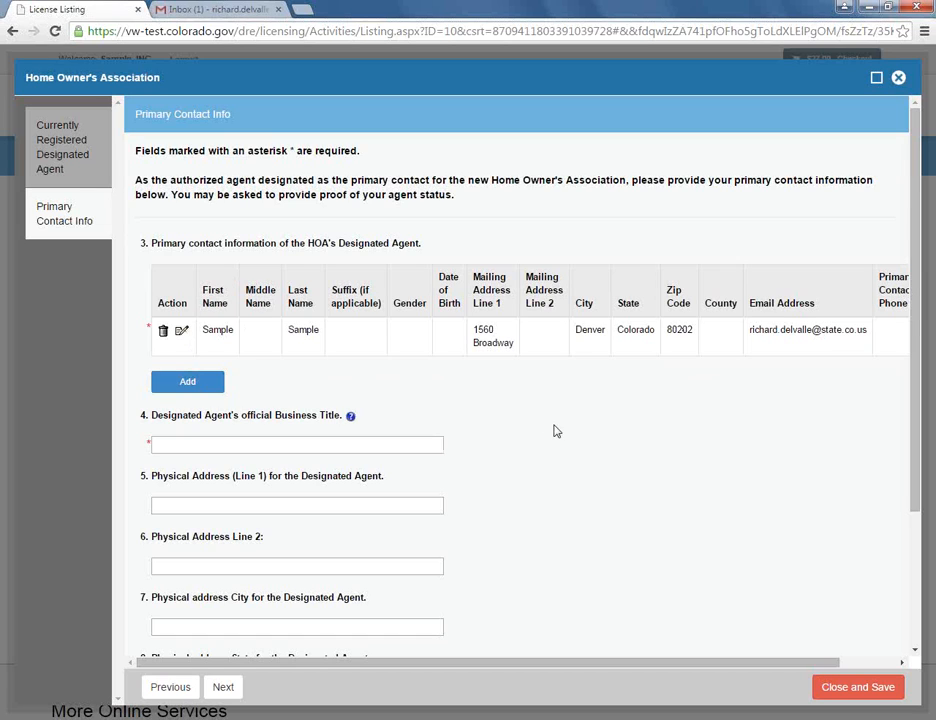
# - Enter 'Sample' as the agent's Business Title and continue to Employer Info
pyautogui.click(333, 445)
pyautogui.write('Sample')
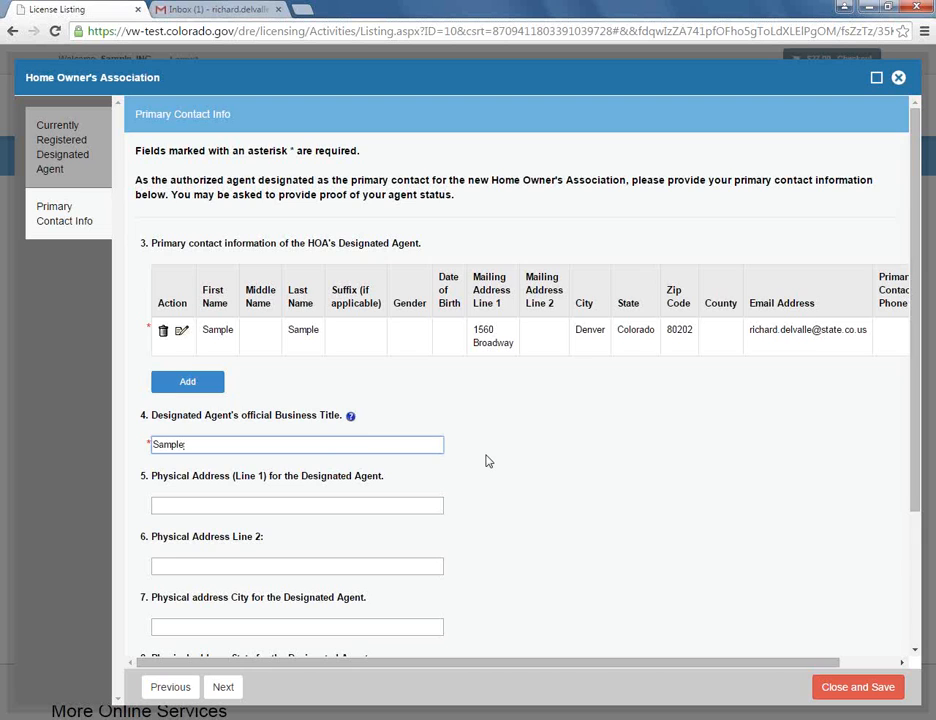
pyautogui.scroll(-1, 488, 461)
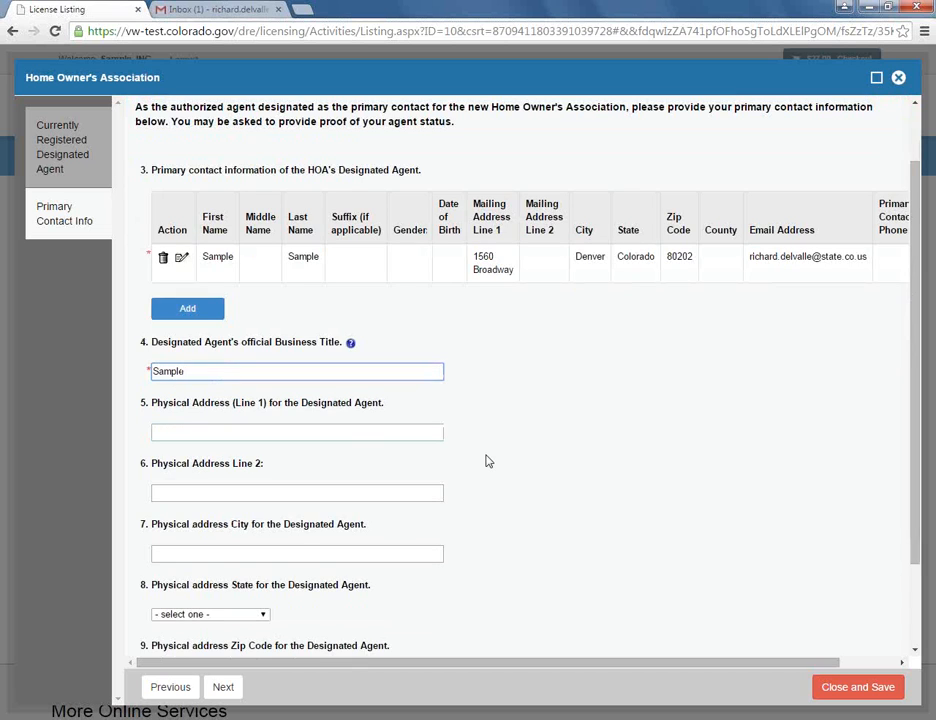
pyautogui.scroll(-1, 488, 461)
pyautogui.scroll(-1, 488, 461)
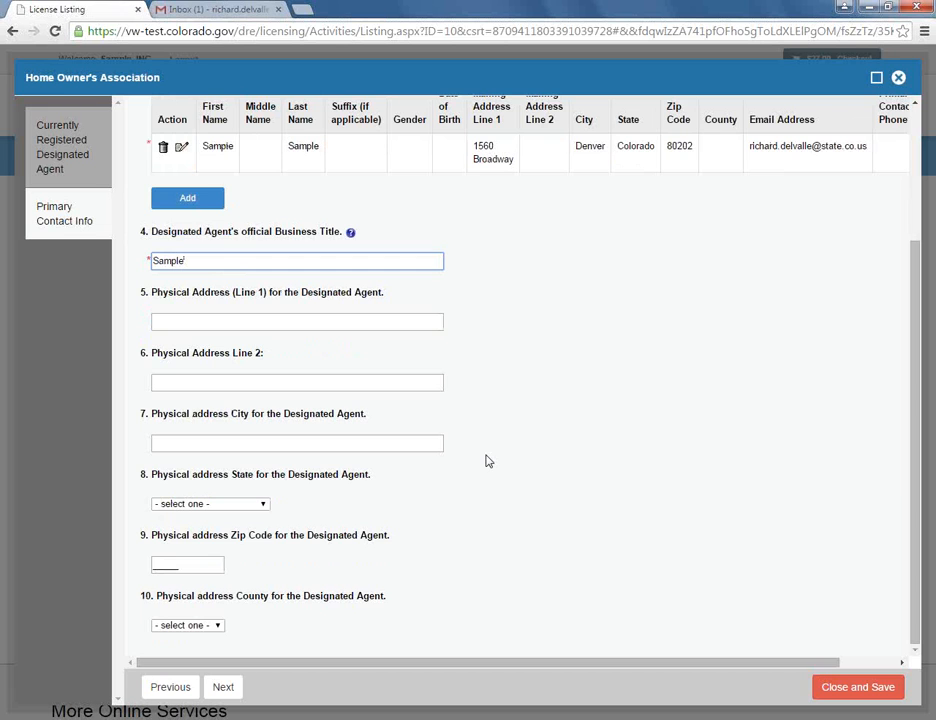
pyautogui.click(222, 690)
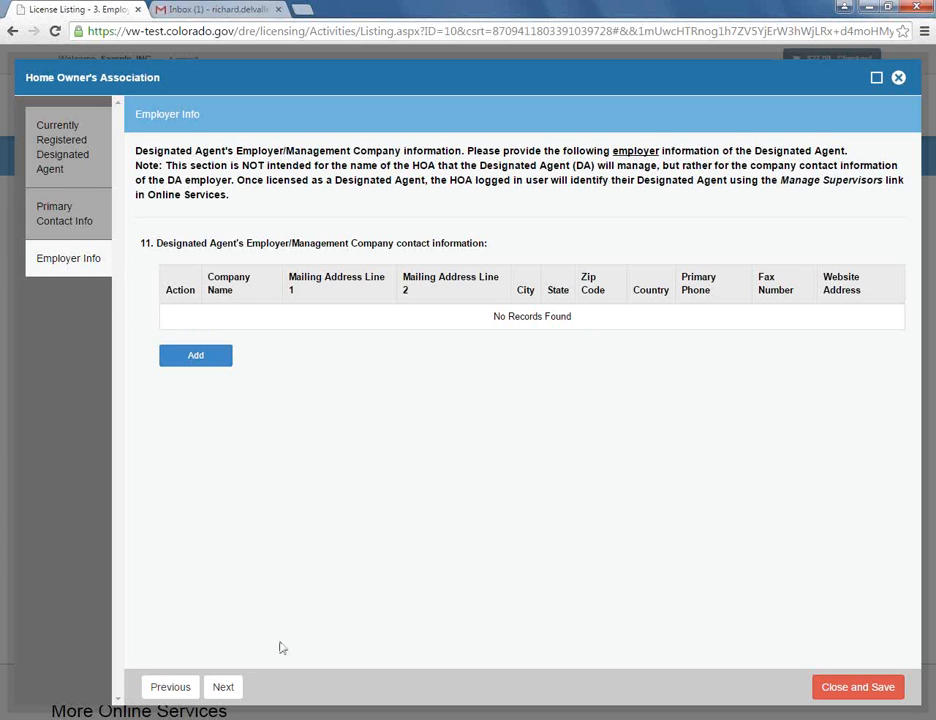
# - Skip Employer Info without adding a company and continue to Agent Role
pyautogui.click(226, 687)
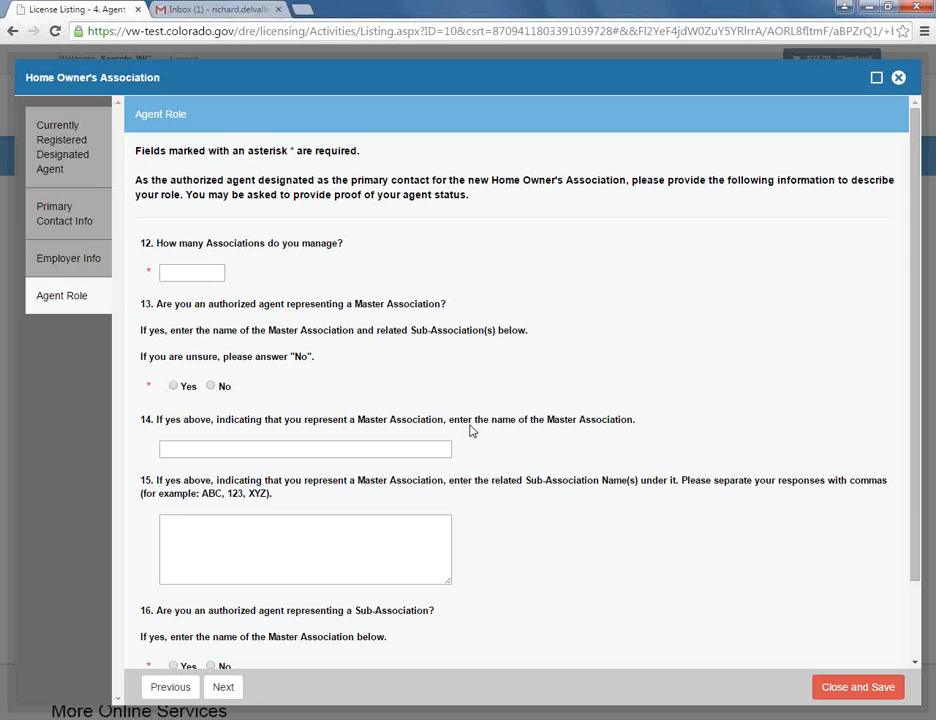
# - Answer 1 association managed, No for master and sub-association, then continue to HOA Info
pyautogui.click(218, 275)
pyautogui.write('1')
pyautogui.click(211, 386)
pyautogui.scroll(-2, 520, 452)
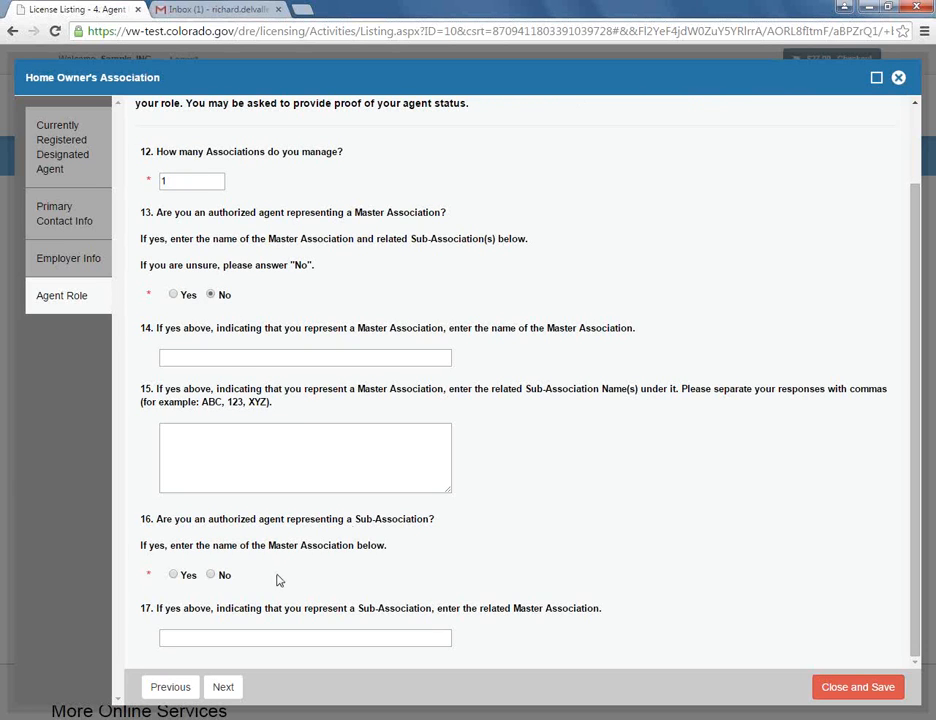
pyautogui.click(211, 576)
pyautogui.click(229, 693)
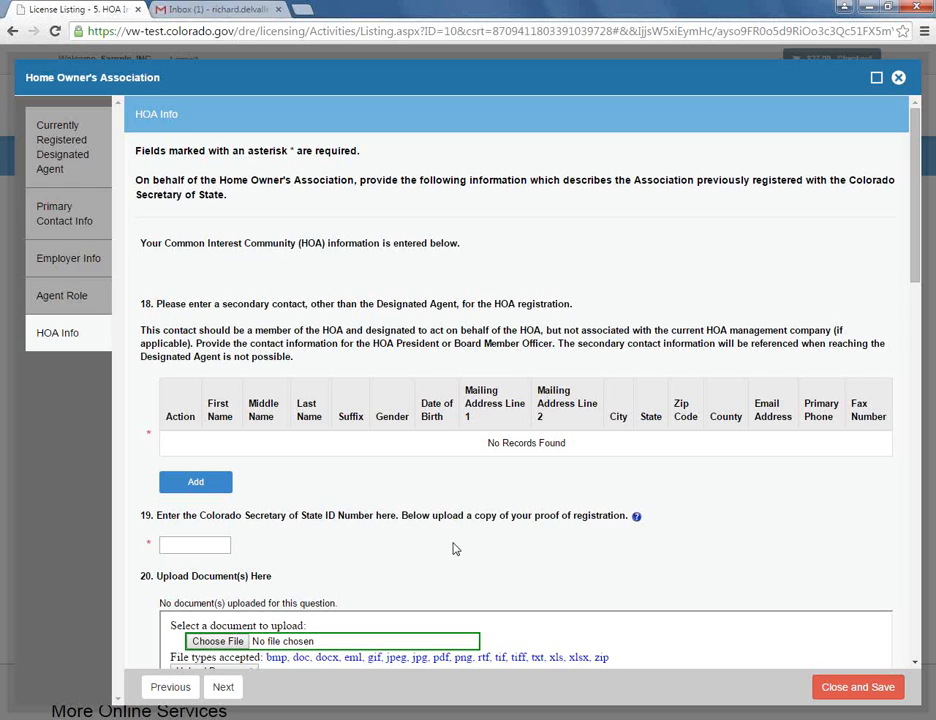
# - Add a secondary contact named Sample Sample at 1560 Broadway, Denver 80202
pyautogui.click(196, 483)
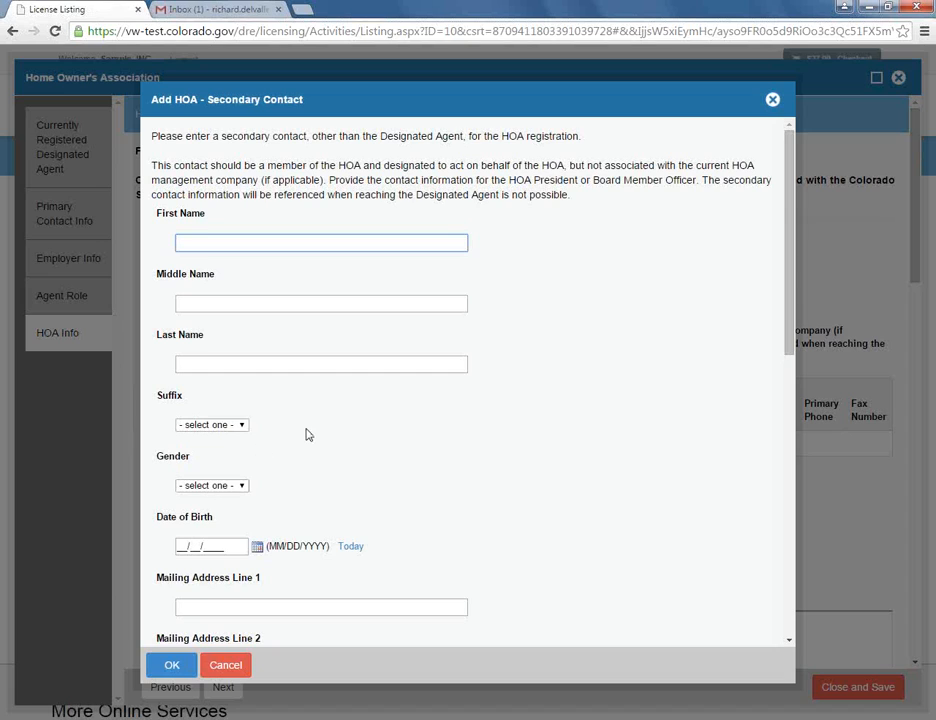
pyautogui.write('Sample.')
pyautogui.press('Tab')
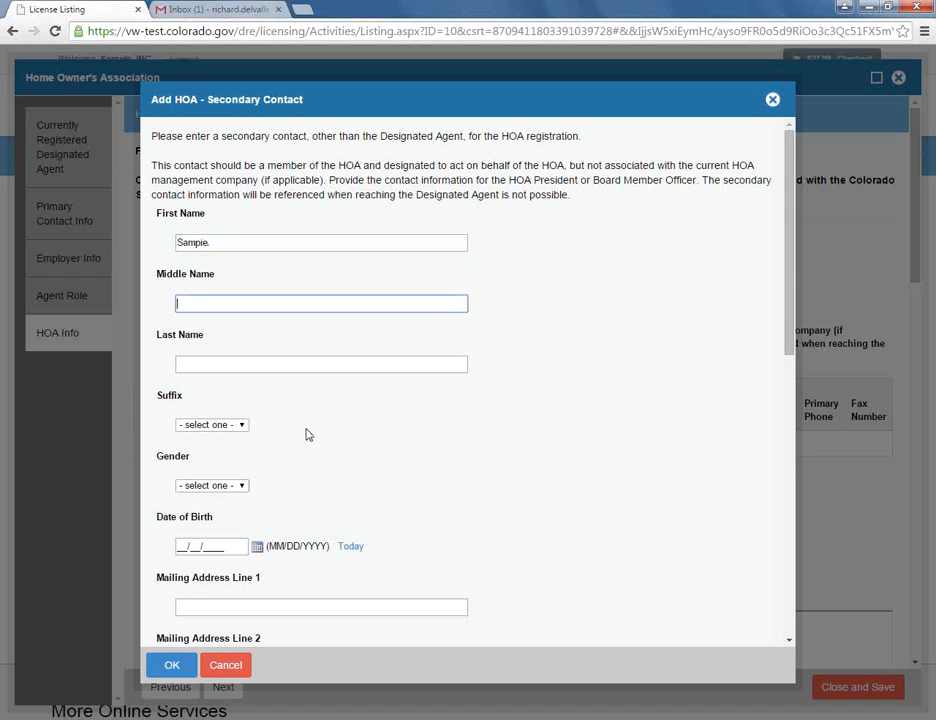
pyautogui.press('Tab')
pyautogui.write('Sample')
pyautogui.press('Tab')
pyautogui.press('Tab')
pyautogui.press('Tab')
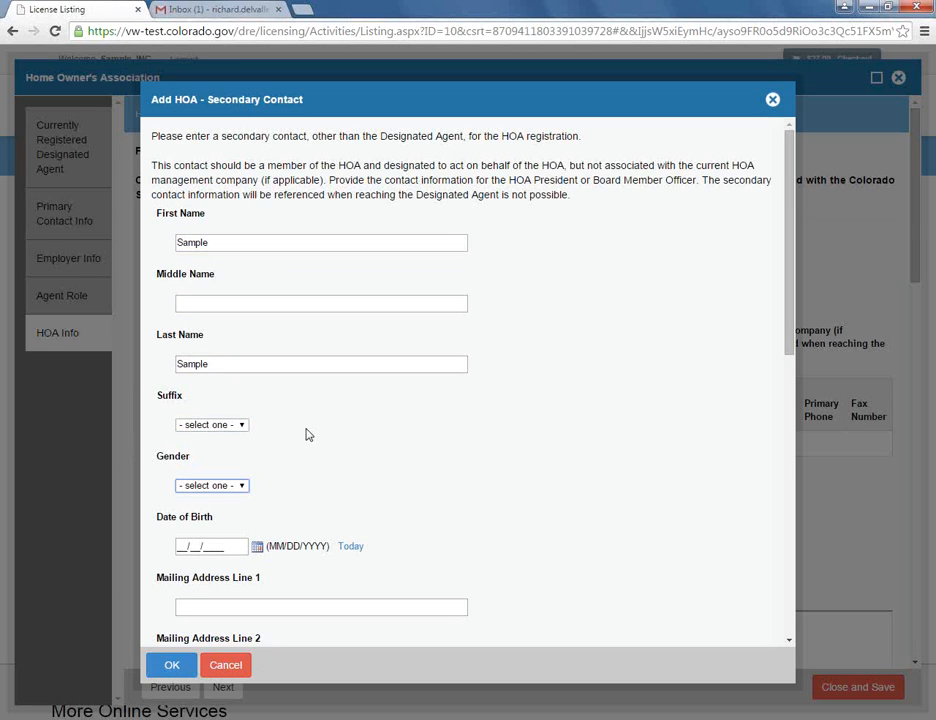
pyautogui.press('Tab')
pyautogui.press('Tab')
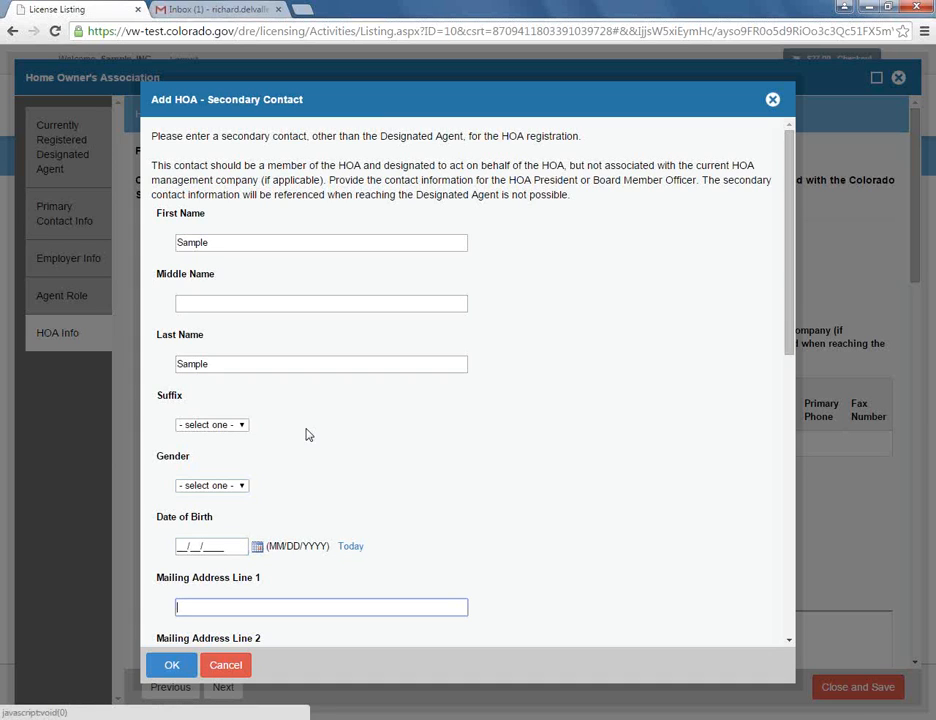
pyautogui.write('1560 B')
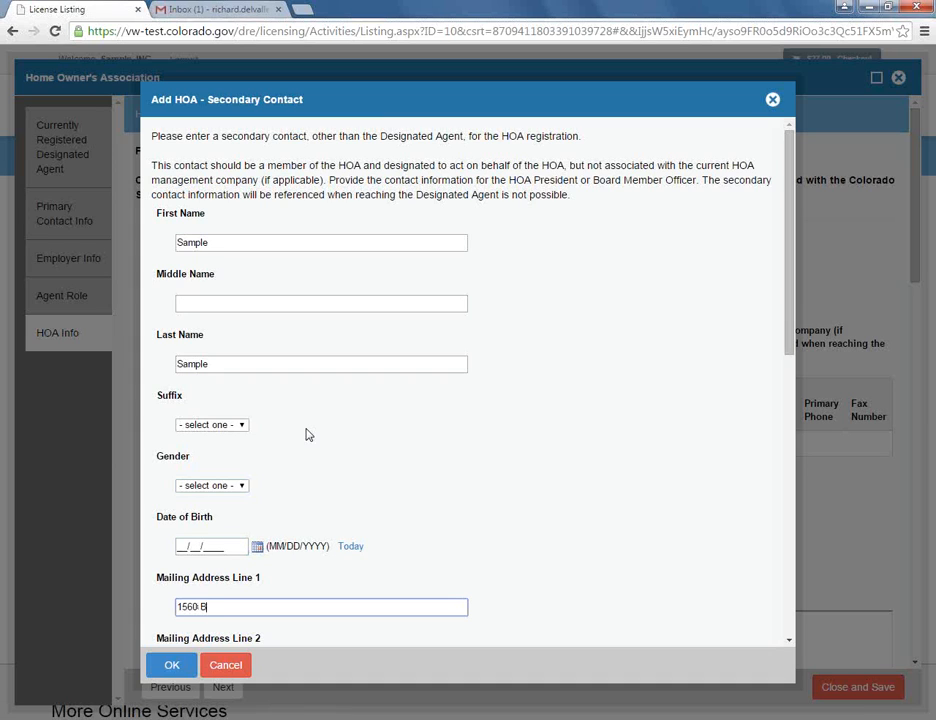
pyautogui.write('roadway')
pyautogui.press('Tab')
pyautogui.press('Tab')
pyautogui.write('Denver')
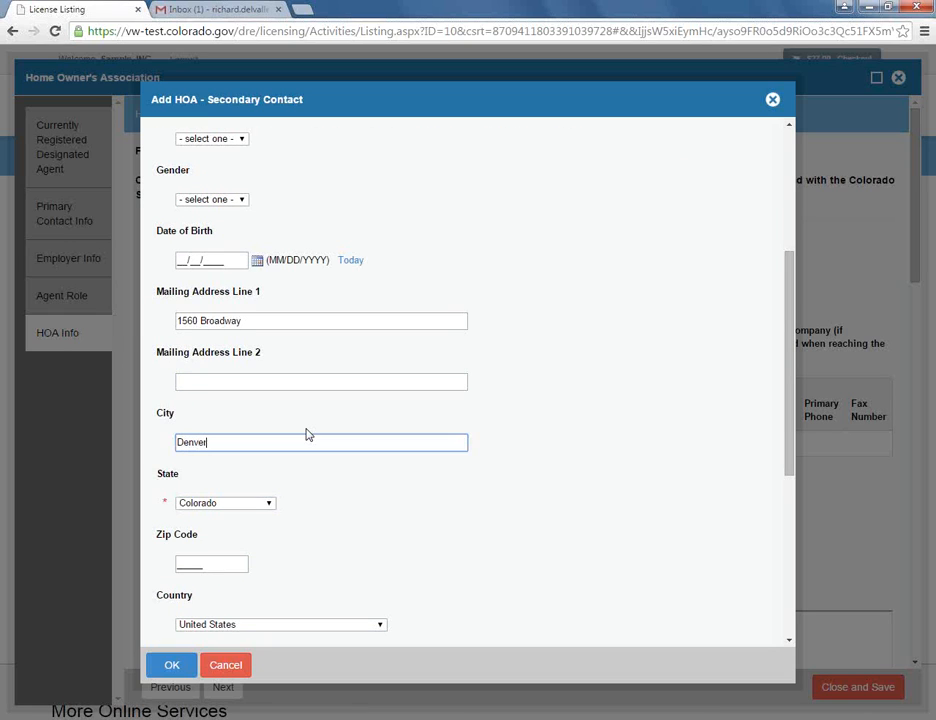
pyautogui.press('Tab')
pyautogui.press('Tab')
pyautogui.write('80202')
# - Fill in the secondary contact's e-mail address and save the contact
pyautogui.press('Tab')
pyautogui.press('Tab')
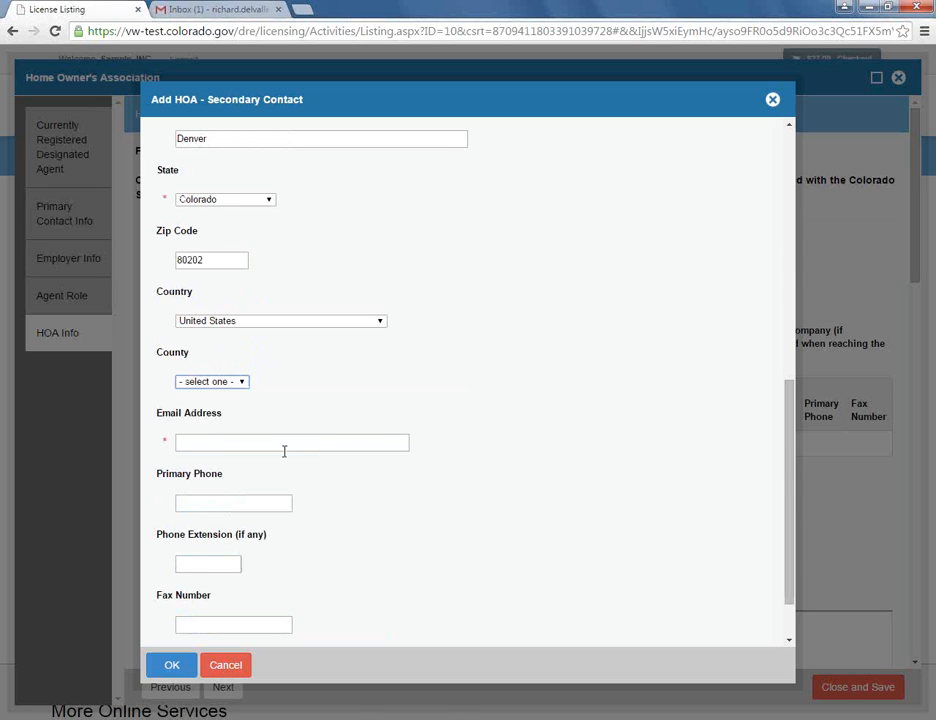
pyautogui.click(276, 451)
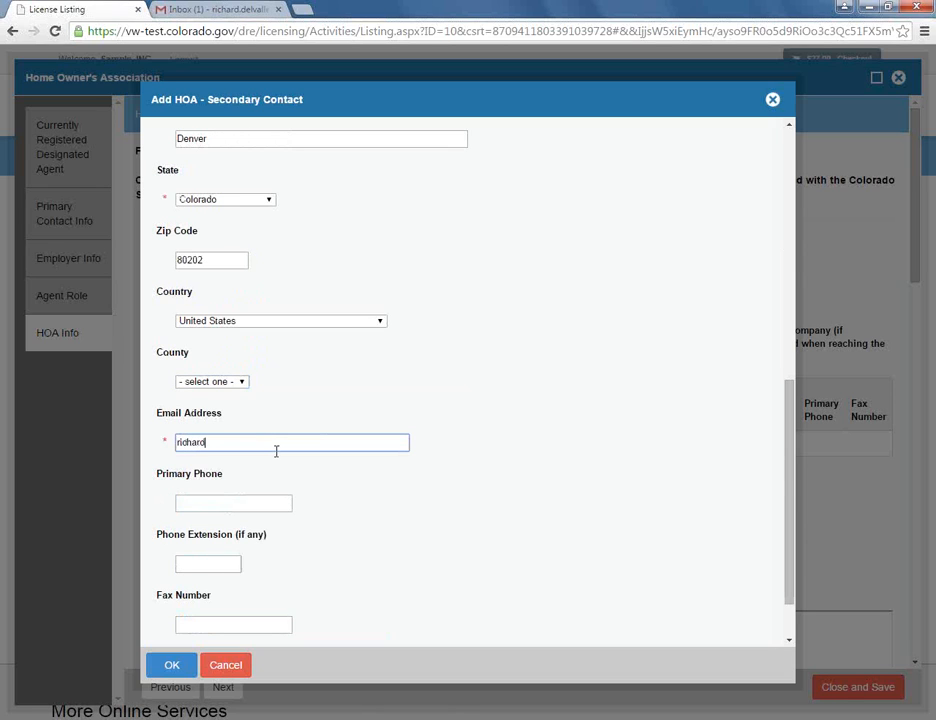
pyautogui.scroll(-1, 276, 451)
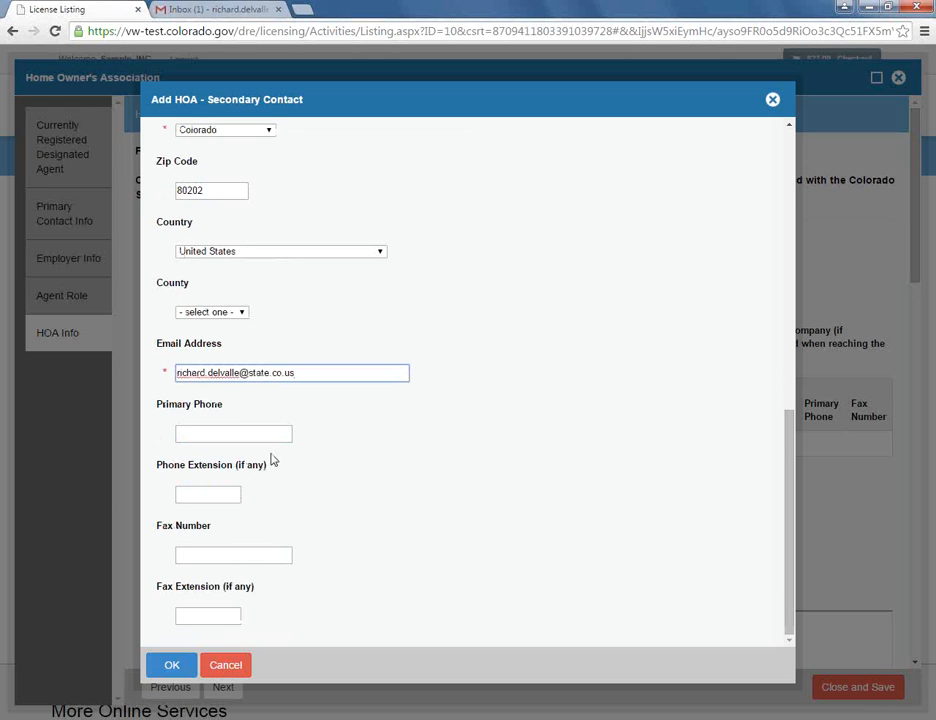
pyautogui.click(175, 667)
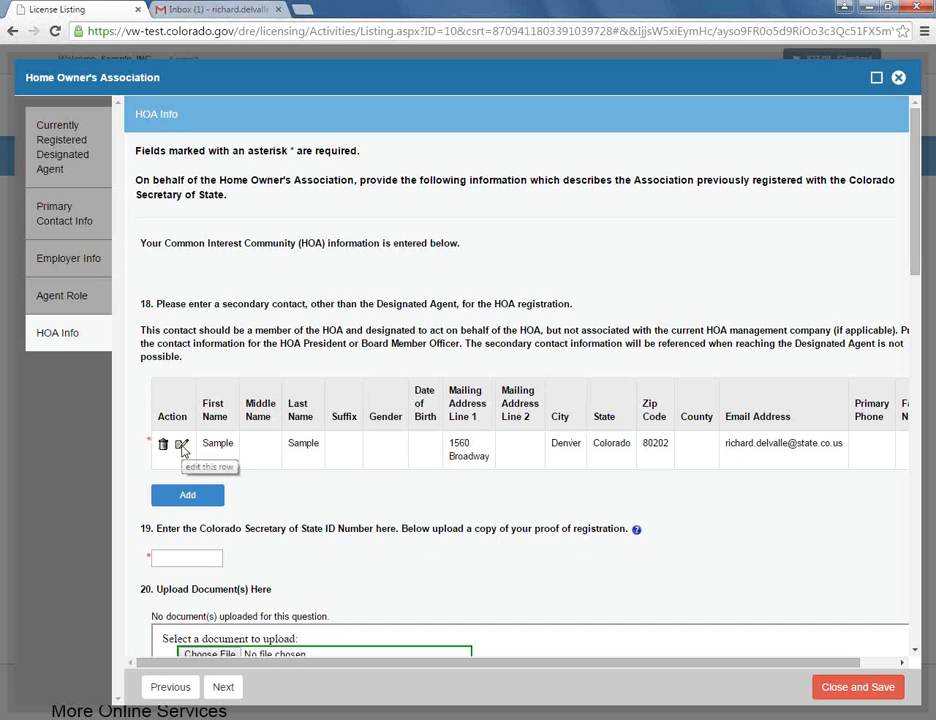
# - Type the HOA's Secretary of State ID in question 19, then choose a proof file
pyautogui.scroll(-2, 345, 500)
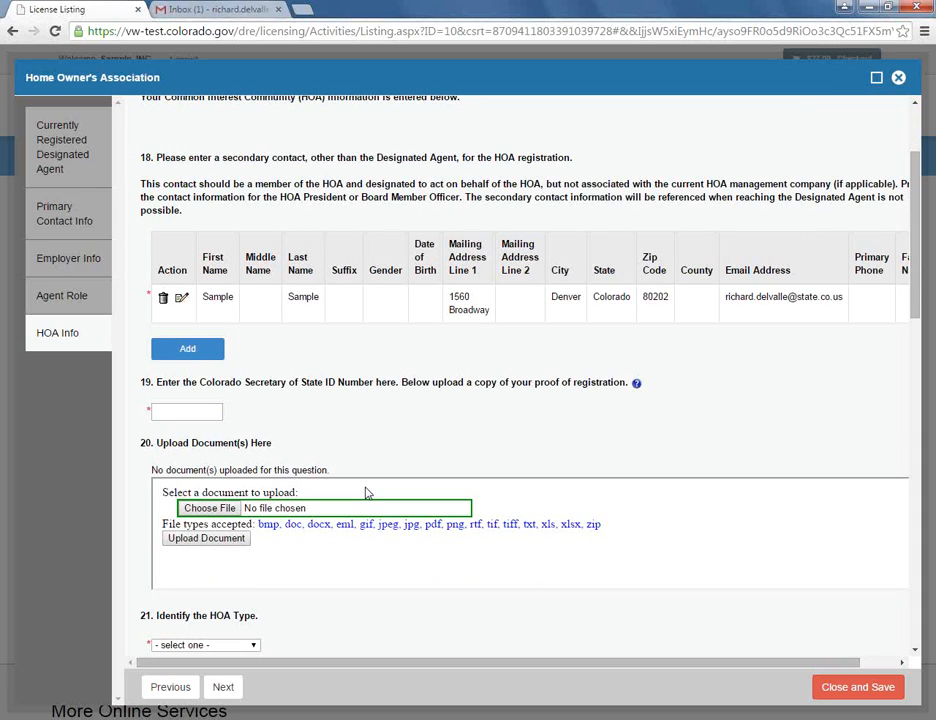
pyautogui.click(181, 413)
pyautogui.write('900008')
pyautogui.write('00011')
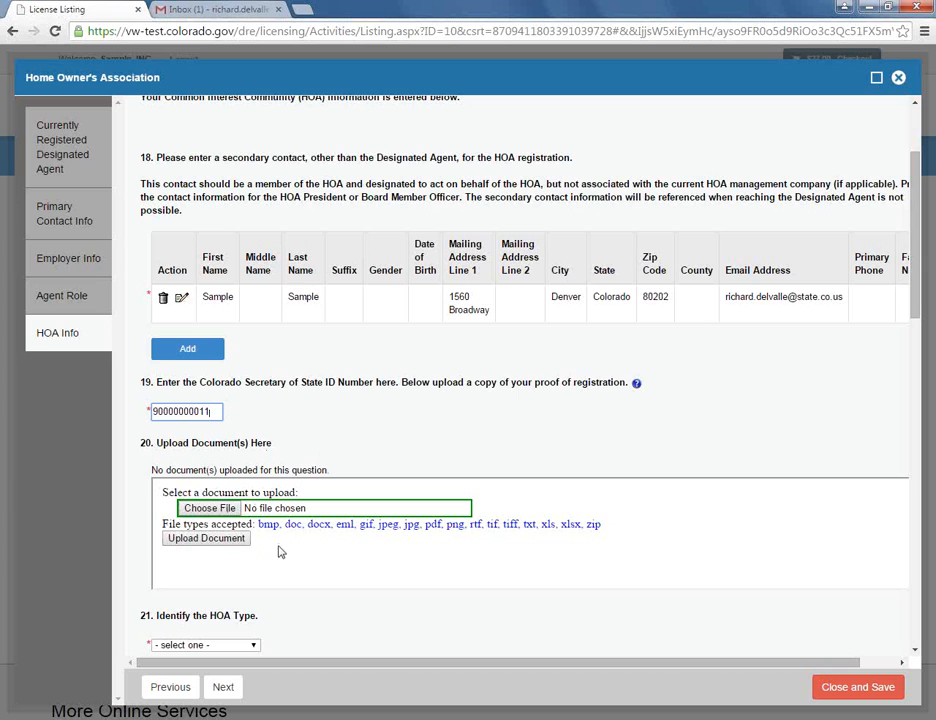
pyautogui.click(222, 509)
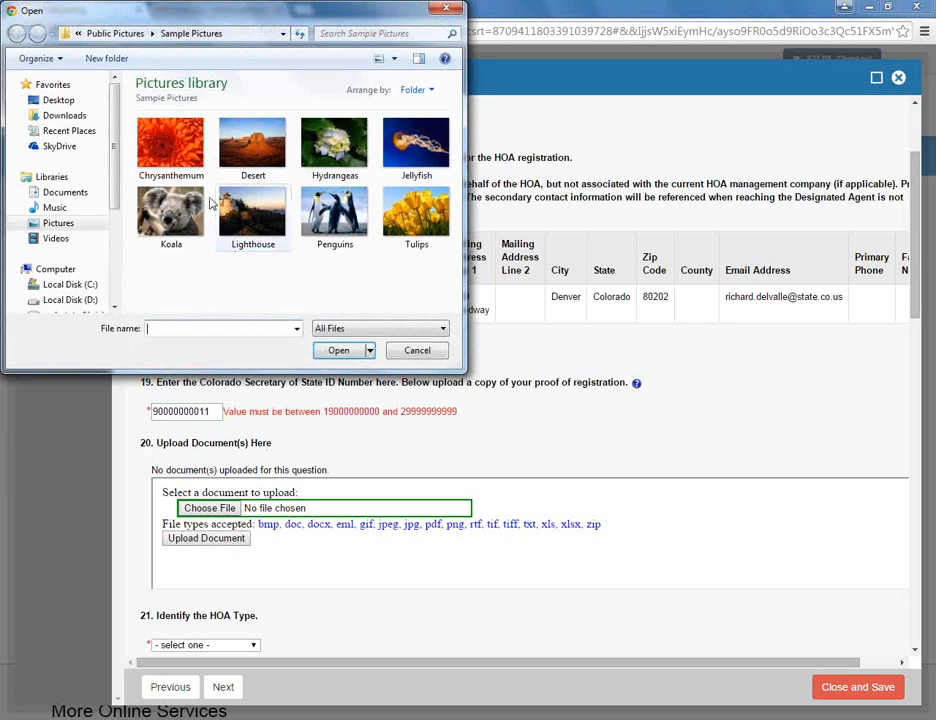
# - Upload Koala.jpg as the proof-of-registration document
pyautogui.click(181, 236)
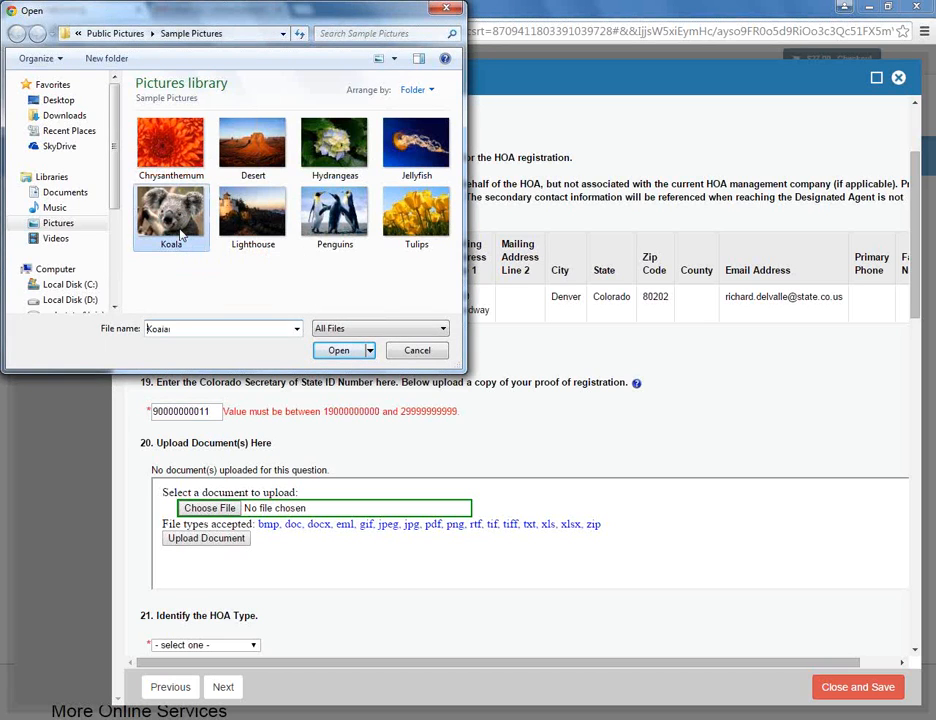
pyautogui.click(337, 351)
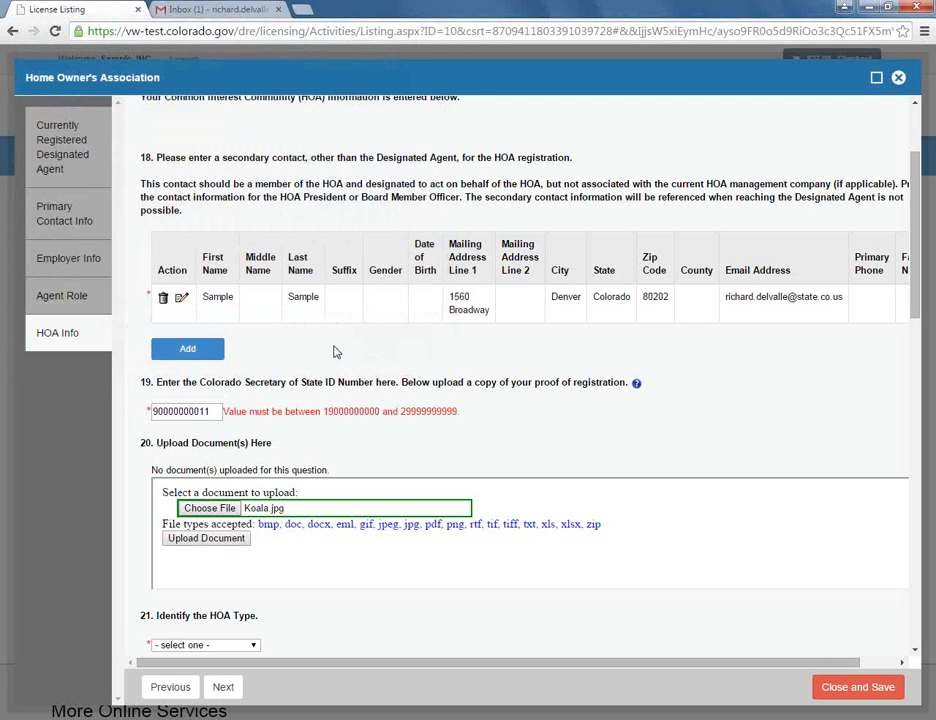
pyautogui.click(226, 541)
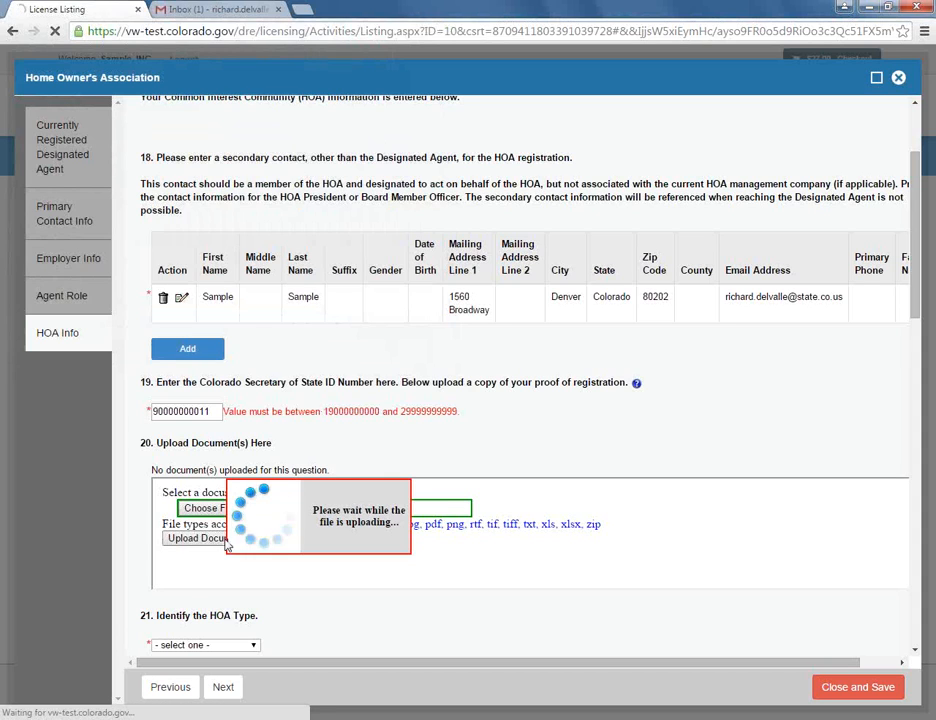
# - Correct the Secretary of State ID so it starts with 1, dismissing the reopened file picker
pyautogui.click(156, 415)
pyautogui.press('Delete')
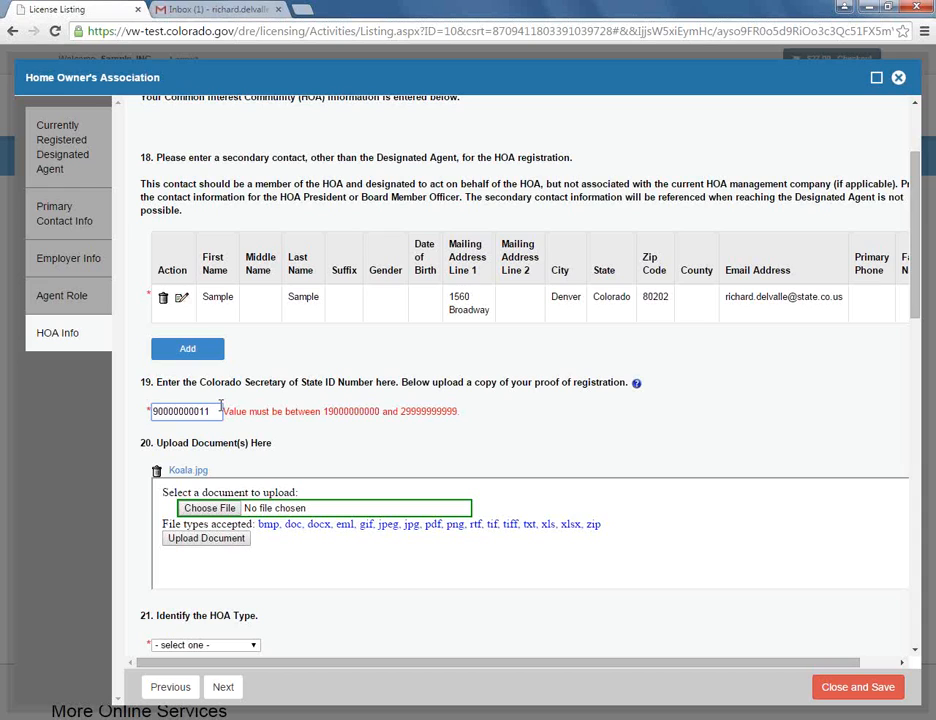
pyautogui.write('9')
pyautogui.press('BackSpace')
pyautogui.click(156, 411)
pyautogui.write('1')
pyautogui.click(209, 508)
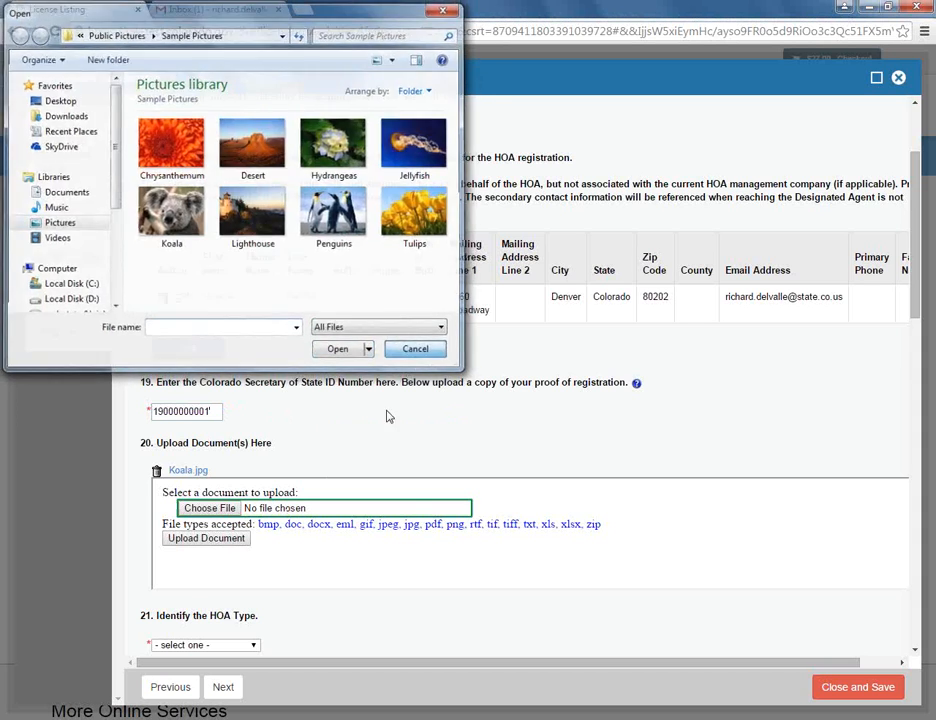
pyautogui.press('Escape')
# - Set the HOA type to Condominiums with 20 non-timeshare units and 5 timeshares
pyautogui.scroll(-3, 330, 545)
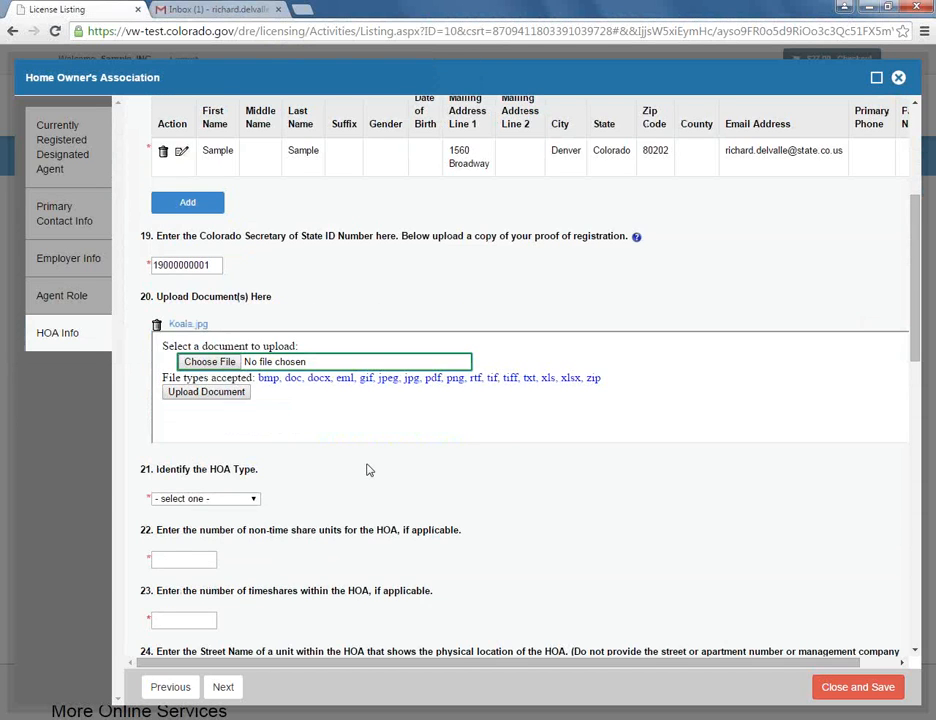
pyautogui.click(254, 498)
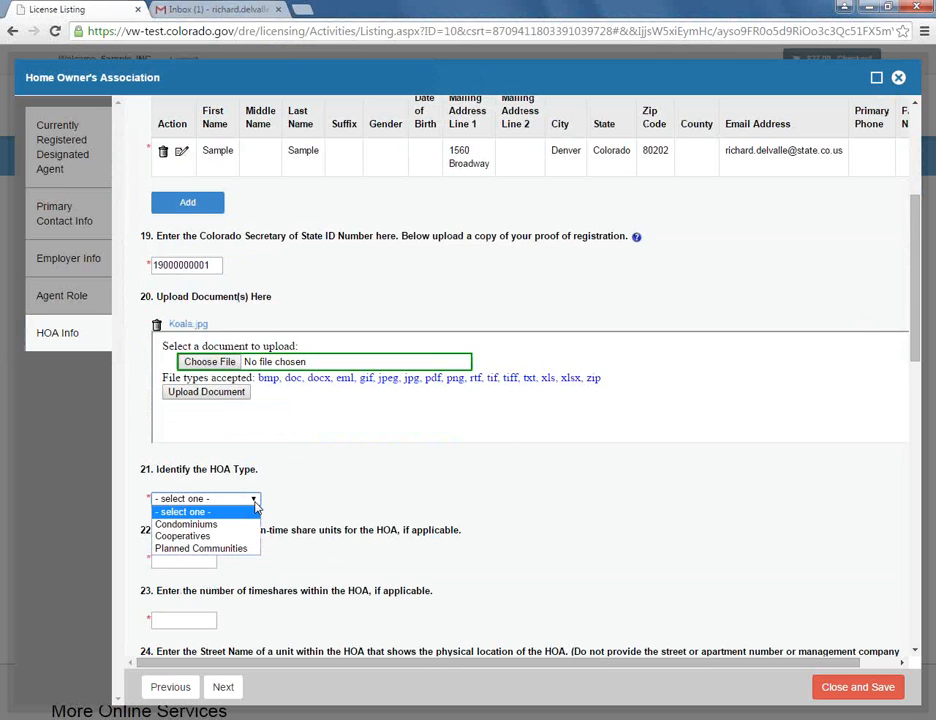
pyautogui.click(245, 524)
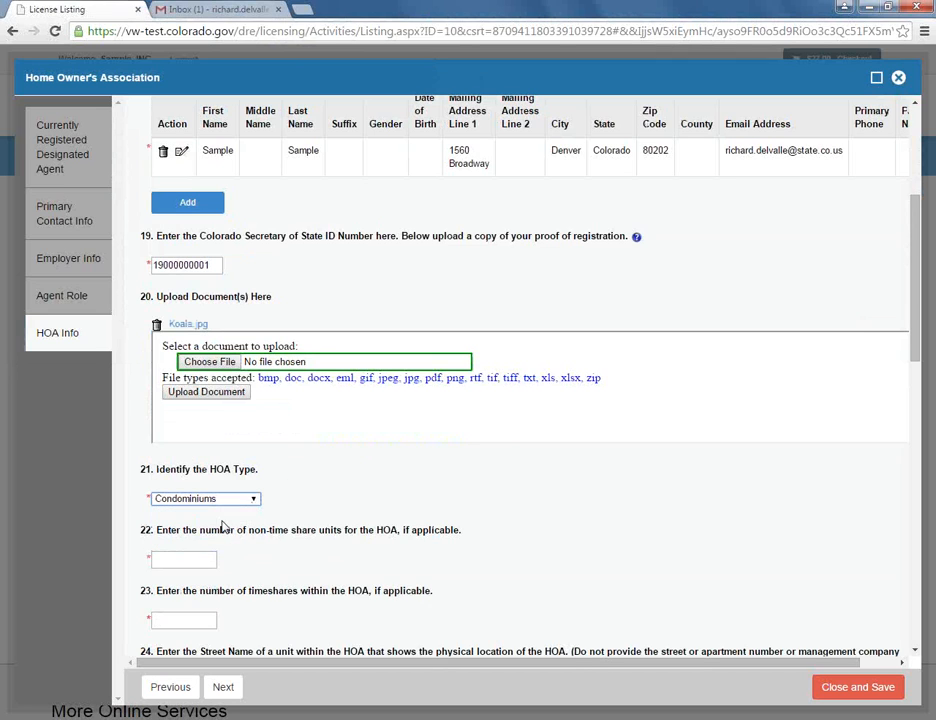
pyautogui.click(200, 559)
pyautogui.write('20')
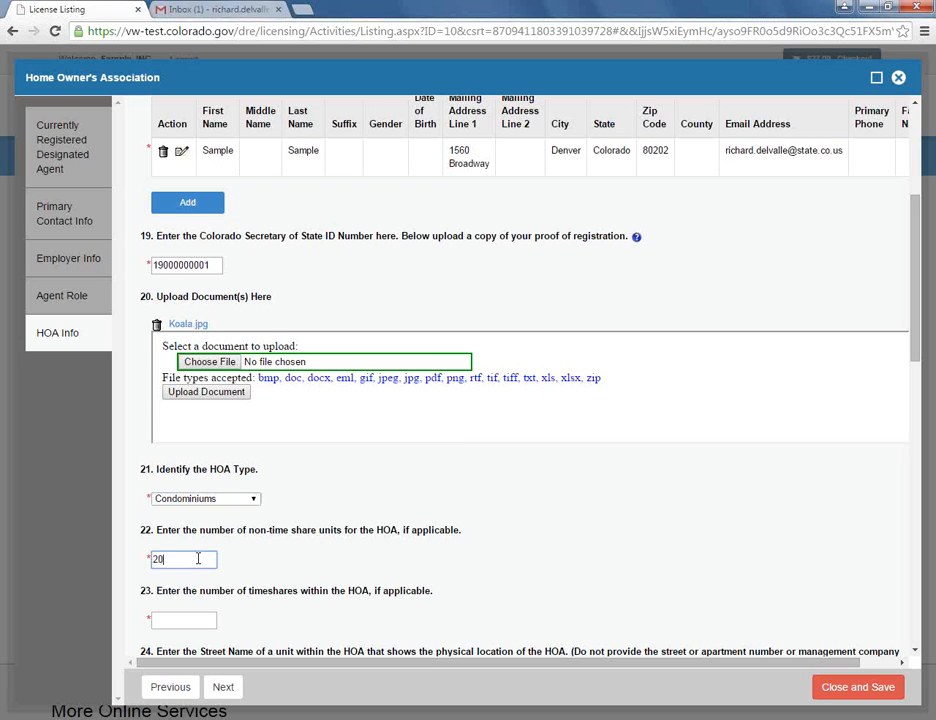
pyautogui.scroll(-1, 265, 550)
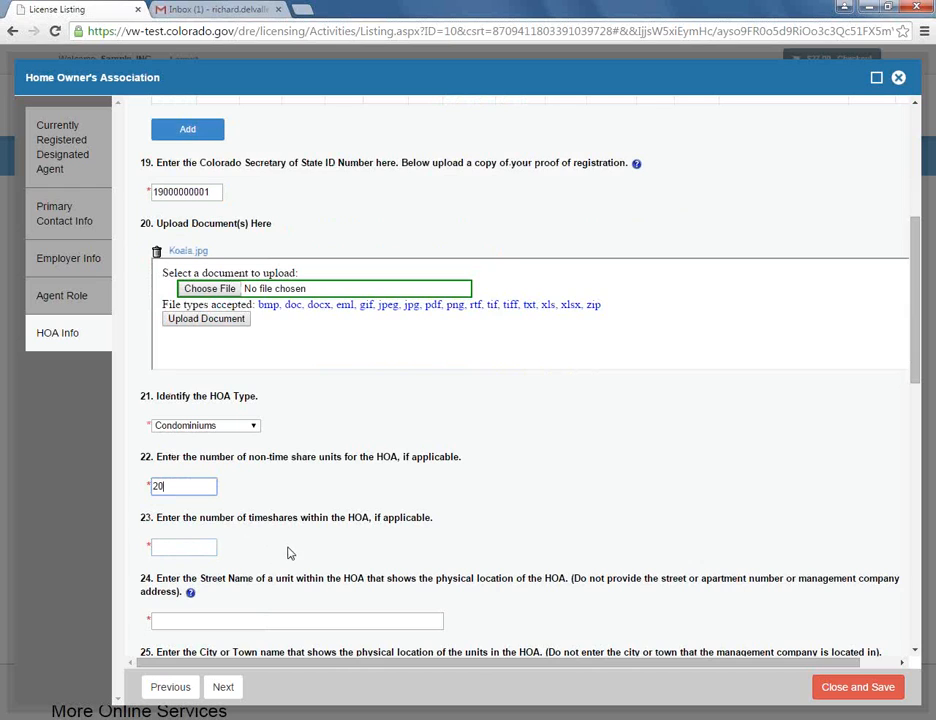
pyautogui.click(214, 548)
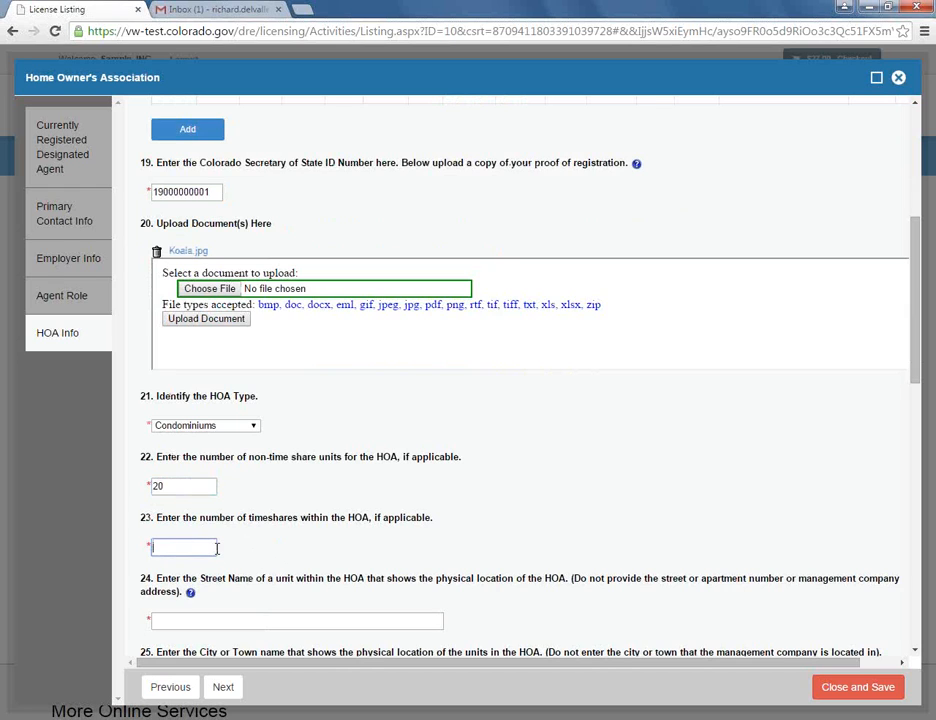
pyautogui.write('5')
# - Enter street name 'Sample Ave.' and city 'Smallville' for the HOA units
pyautogui.scroll(-2, 367, 504)
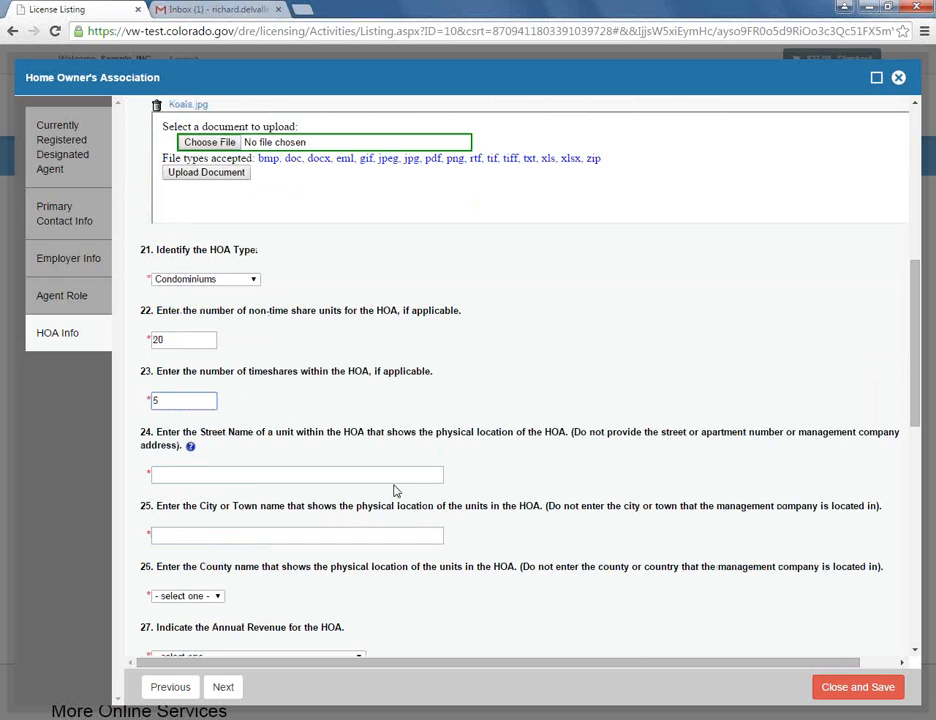
pyautogui.click(378, 481)
pyautogui.write('Sample Ave')
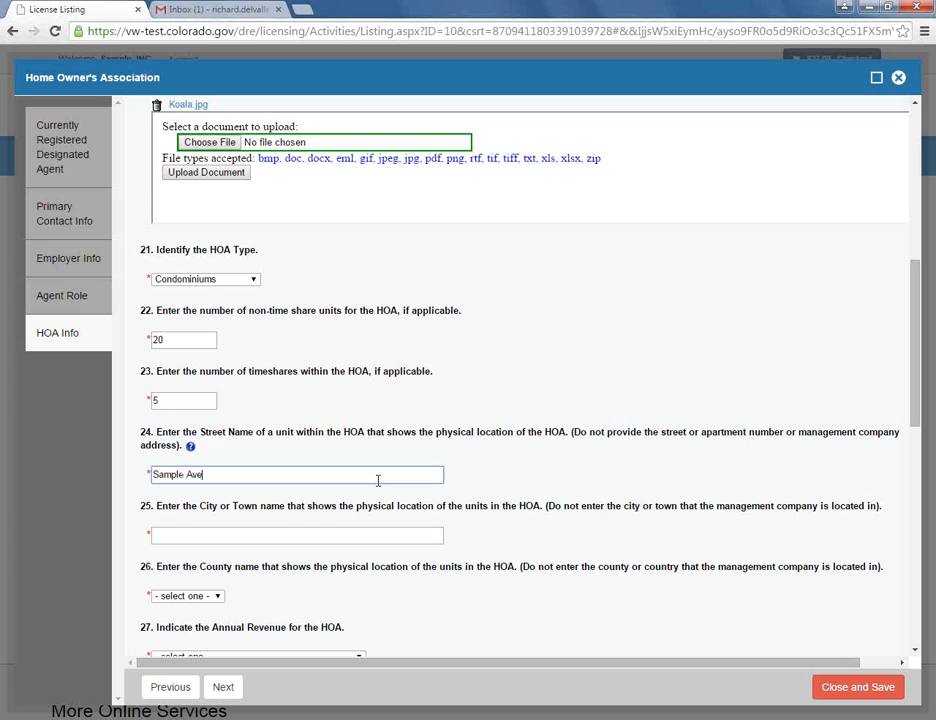
pyautogui.write('.')
pyautogui.click(302, 532)
pyautogui.write('Smallville')
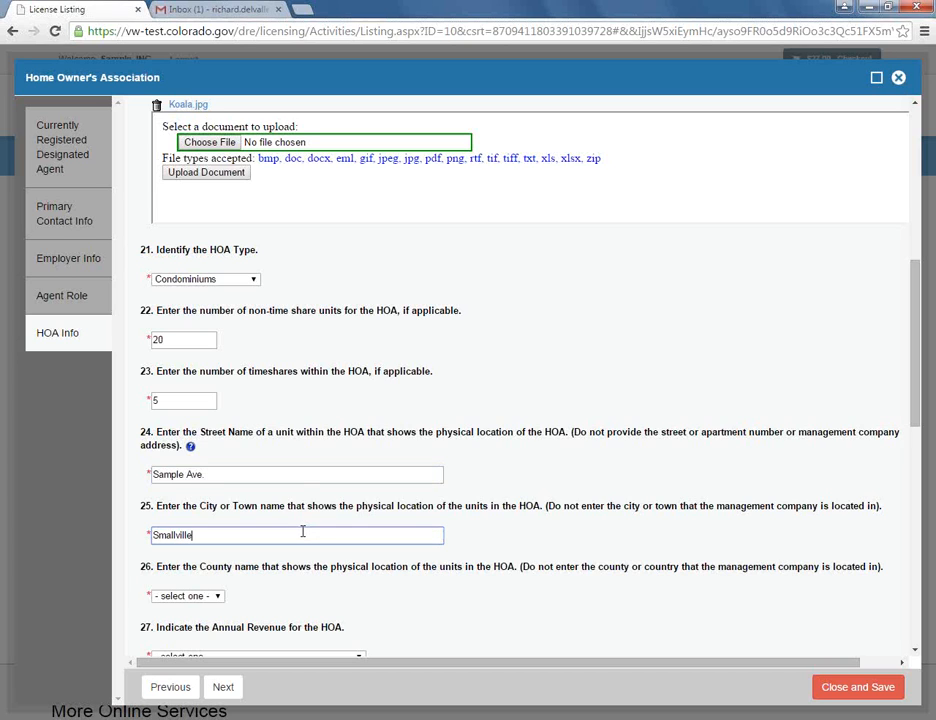
pyautogui.scroll(-1, 320, 511)
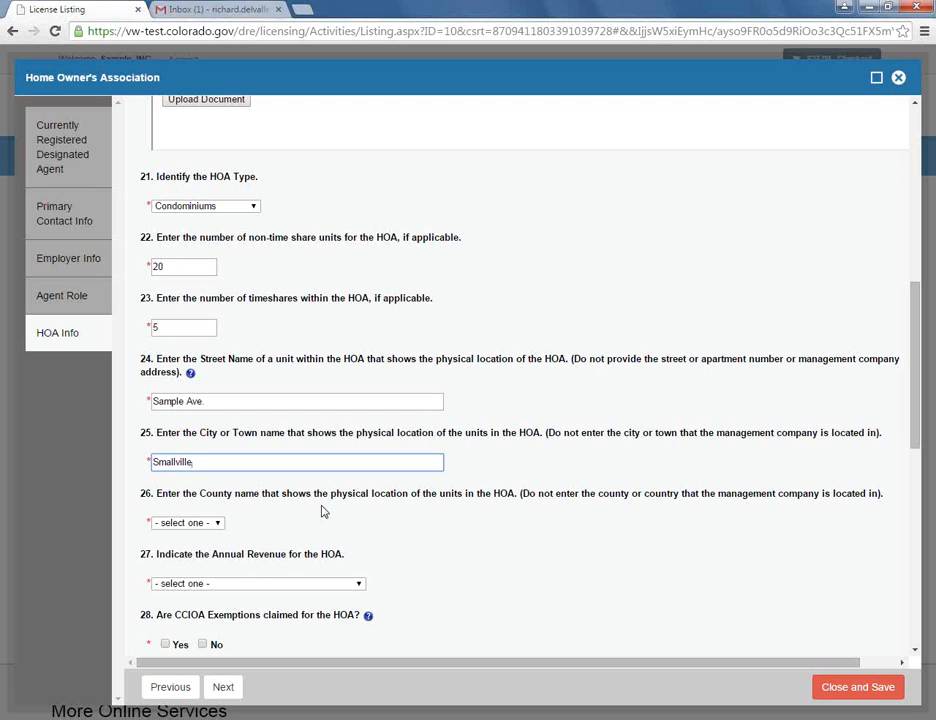
# - Set the HOA's county to Denver and its annual revenue to more than $5,000
pyautogui.press('Tab')
pyautogui.write('den')
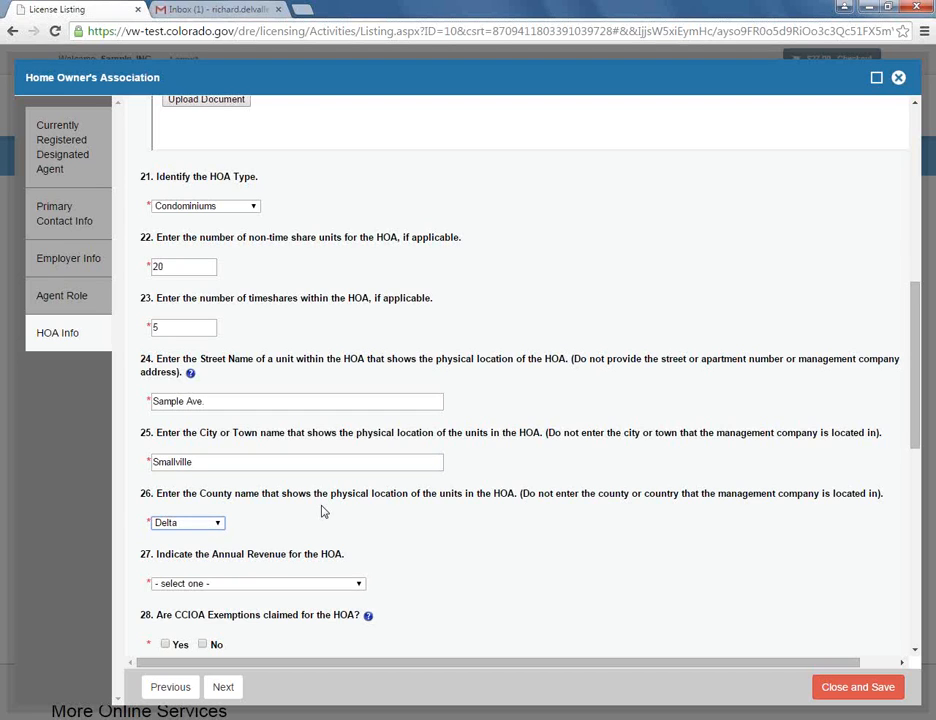
pyautogui.press('Tab')
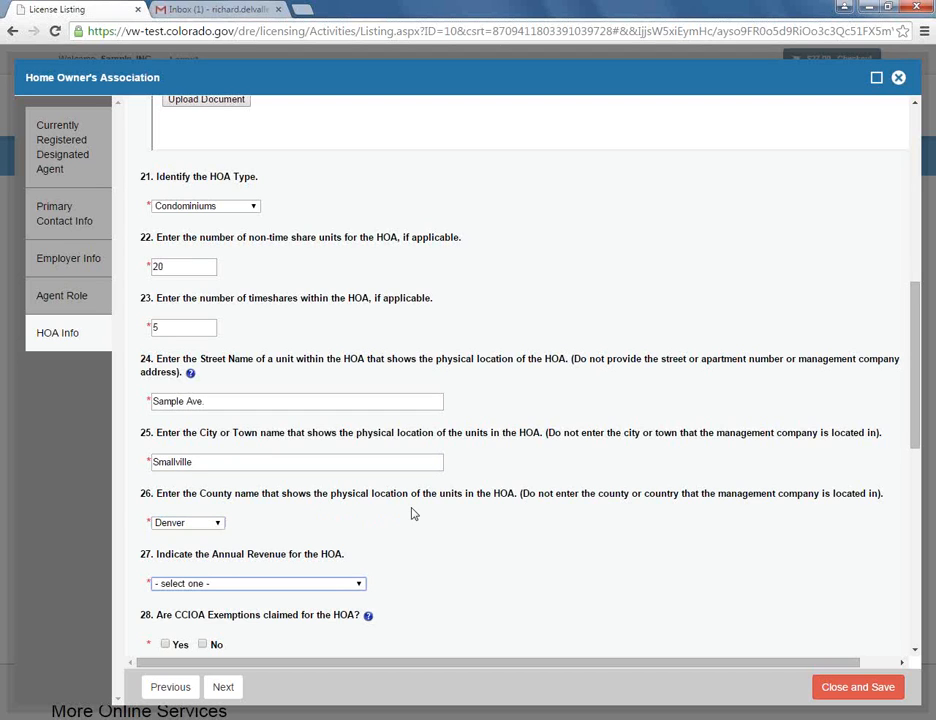
pyautogui.scroll(-1, 414, 514)
pyautogui.click(358, 511)
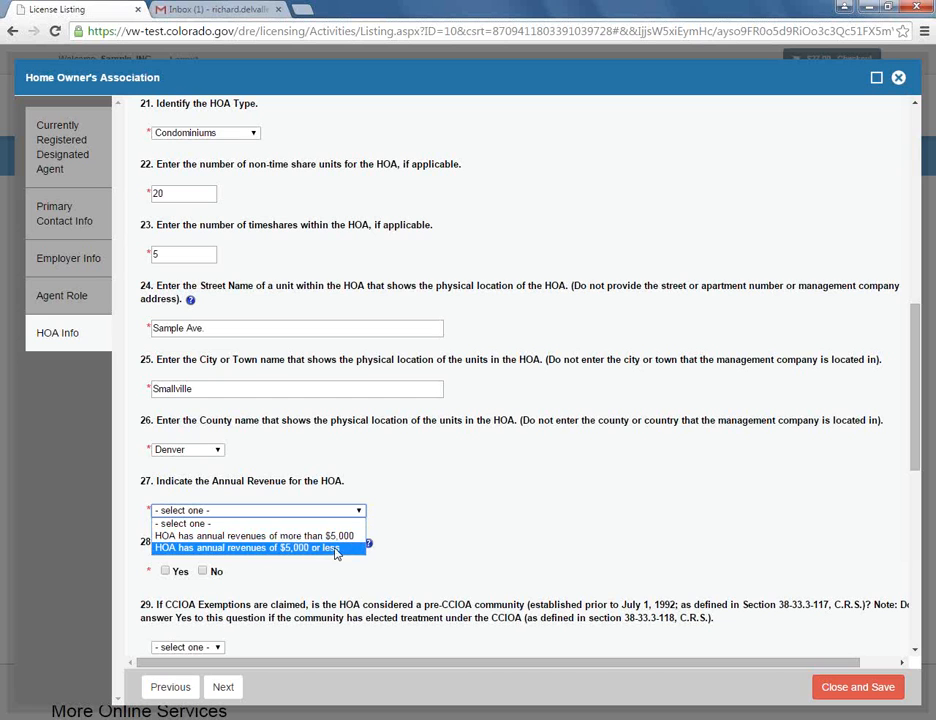
pyautogui.click(347, 537)
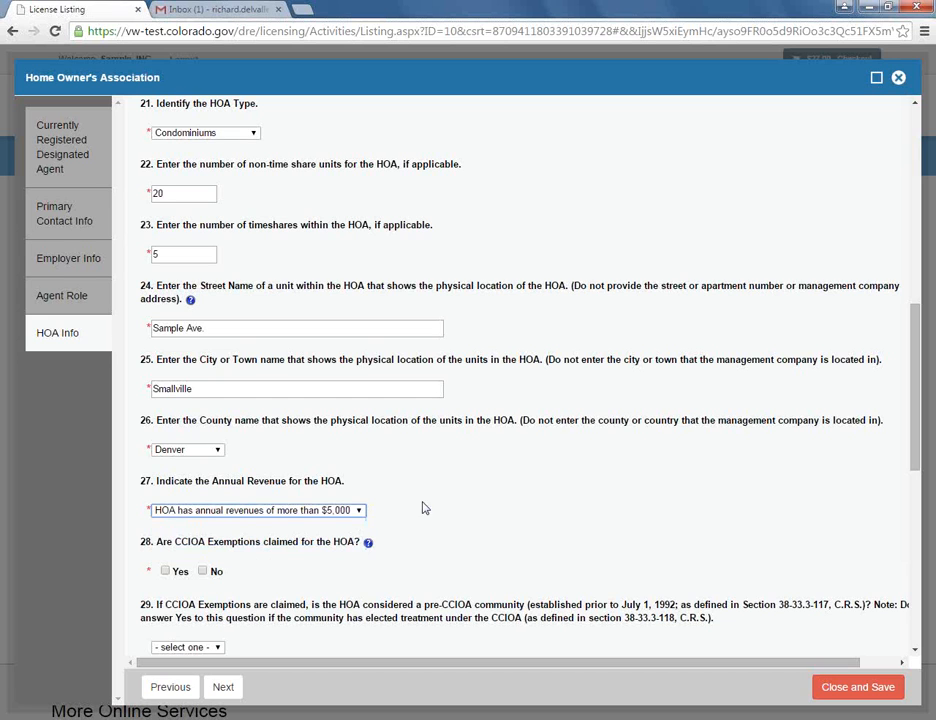
# - Answer No to question 28 about claiming CCIOA exemptions
pyautogui.scroll(-3, 436, 502)
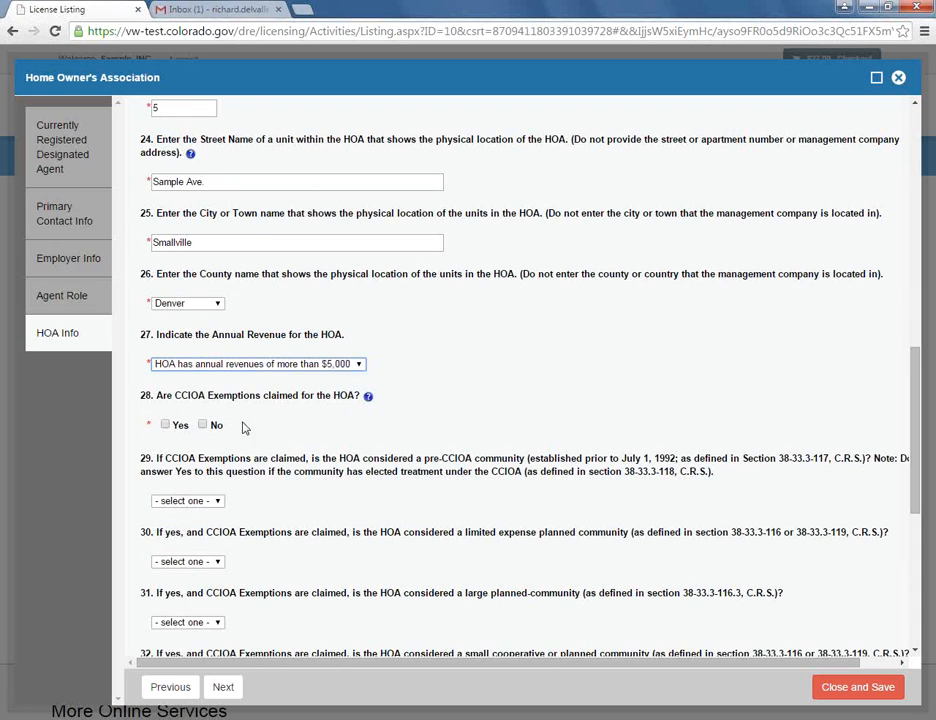
pyautogui.click(204, 426)
pyautogui.click(204, 426)
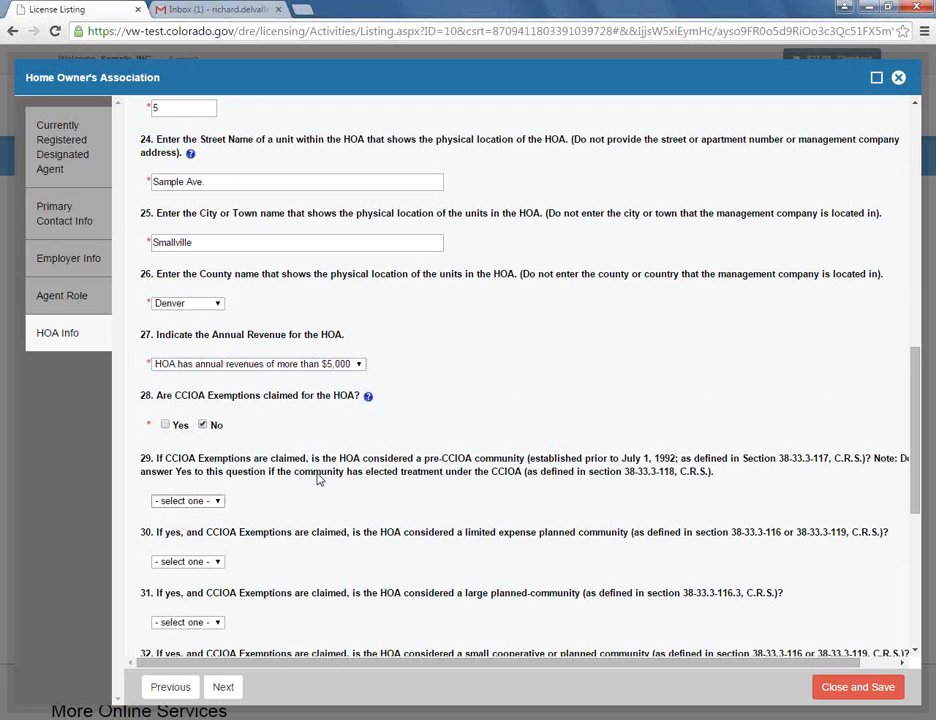
pyautogui.scroll(-2, 315, 480)
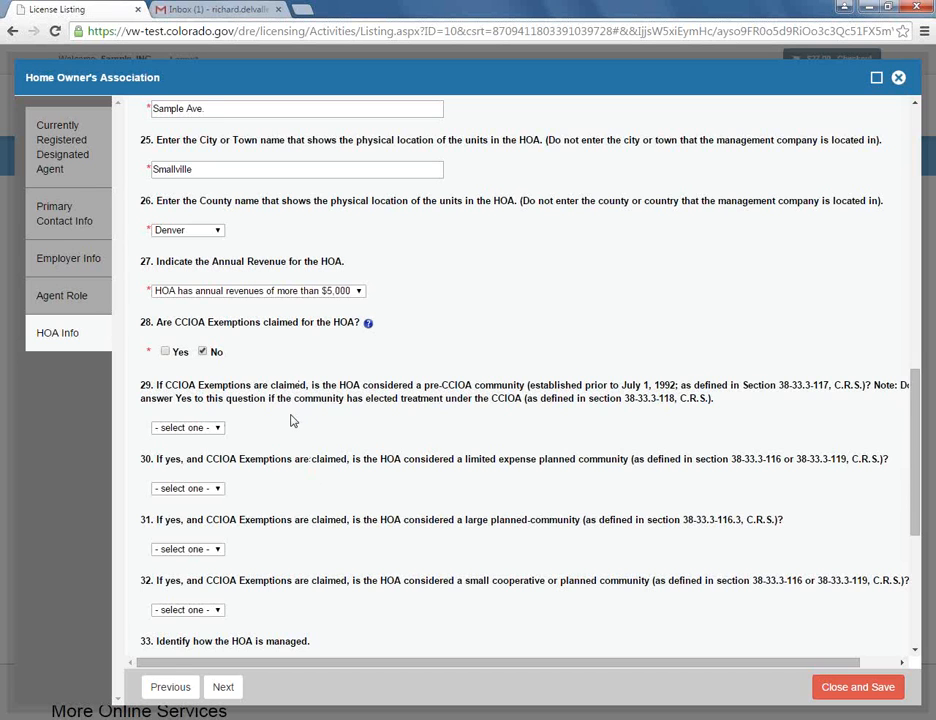
pyautogui.scroll(-1, 292, 420)
pyautogui.scroll(-3, 292, 420)
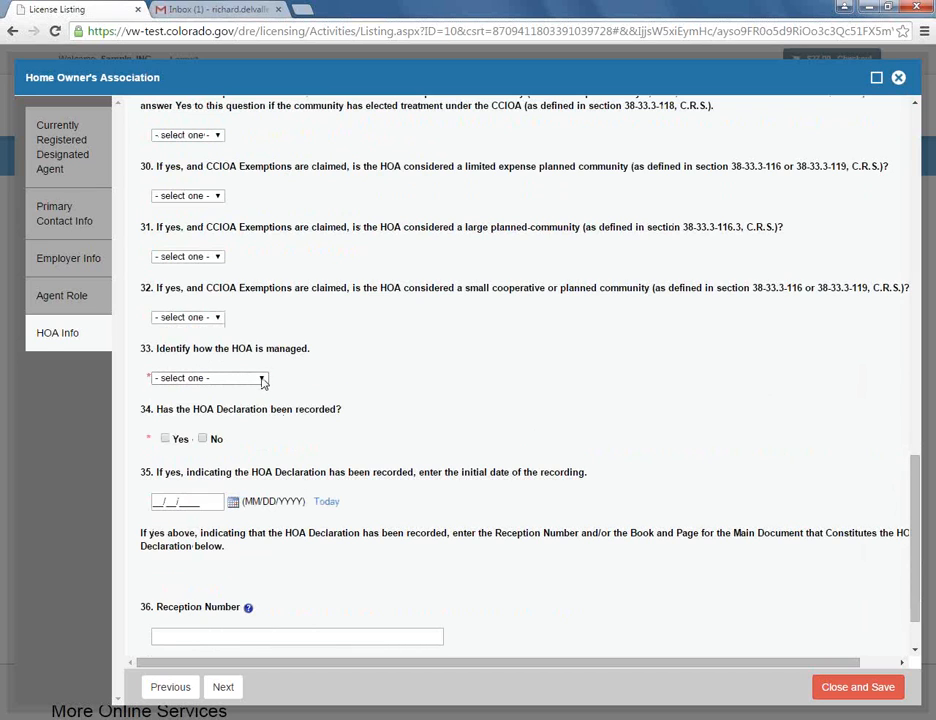
# - Choose Self-Managed for question 33 and answer No to question 34, Declaration recorded
pyautogui.click(263, 379)
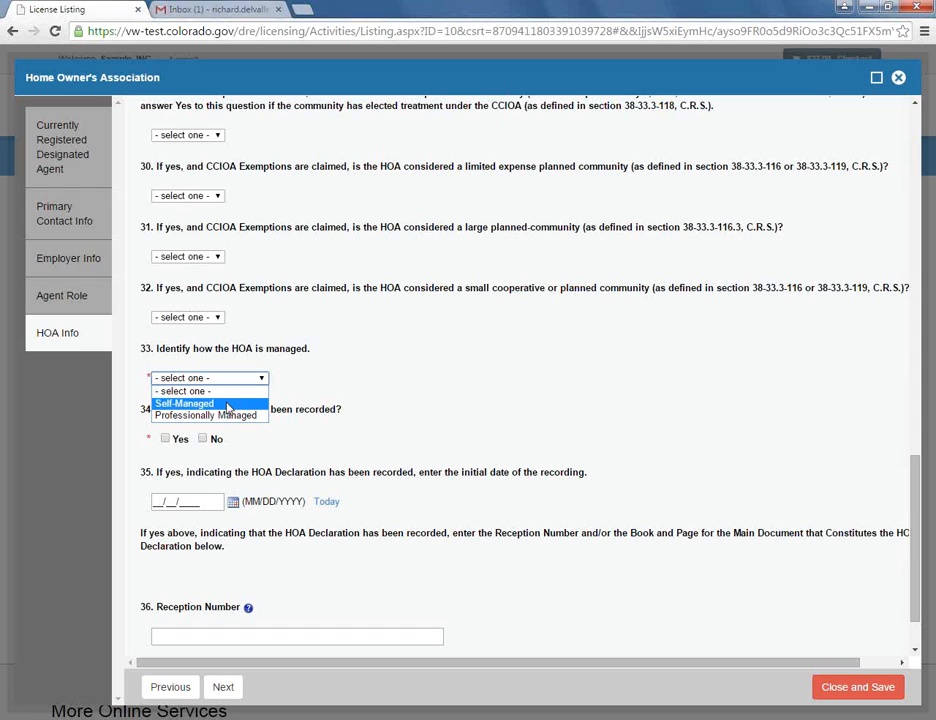
pyautogui.click(228, 406)
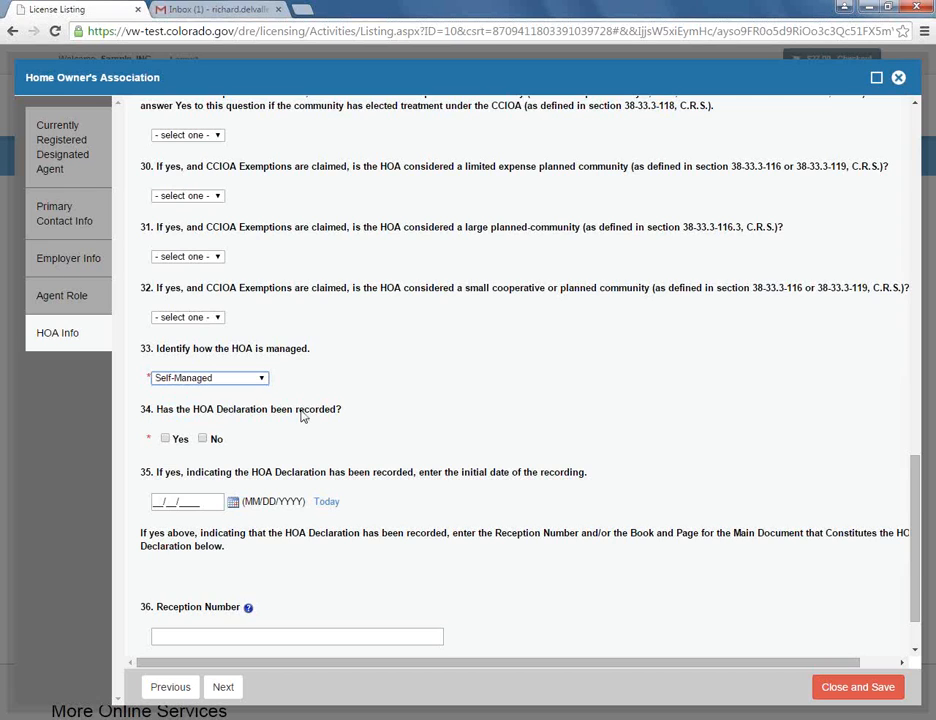
pyautogui.click(204, 441)
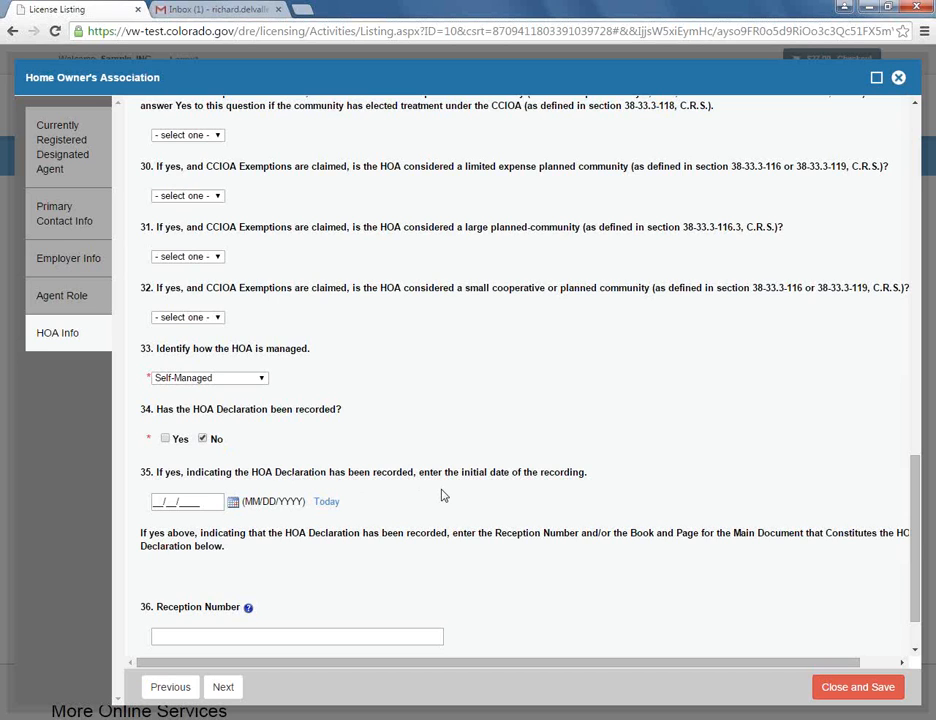
pyautogui.scroll(-1, 444, 496)
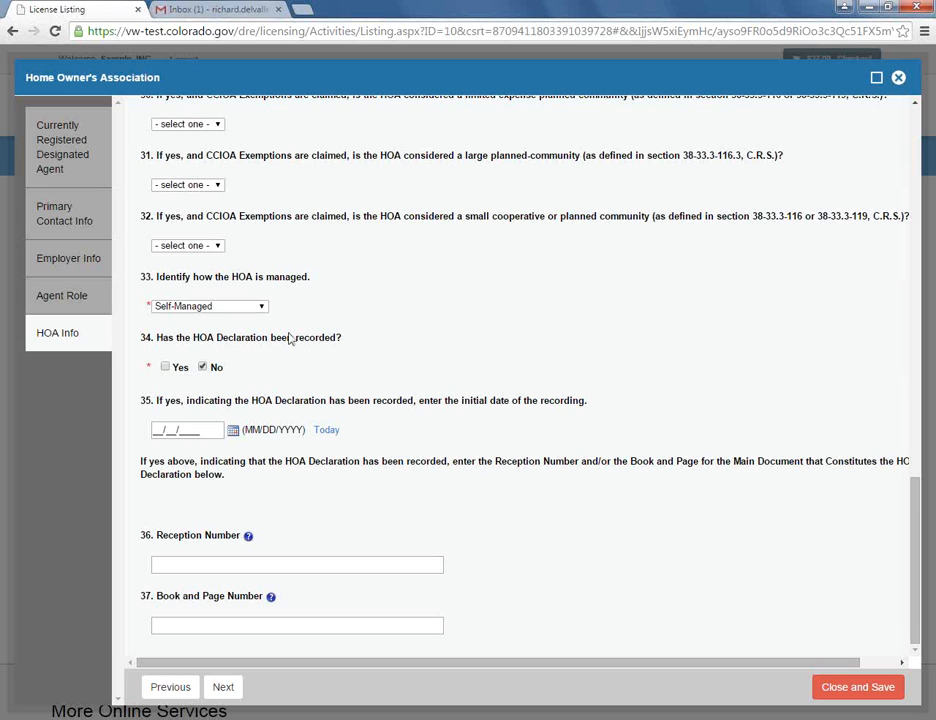
# - Answer Yes to attestation question 38 and proceed to the Review page showing the $27 fee
pyautogui.click(229, 690)
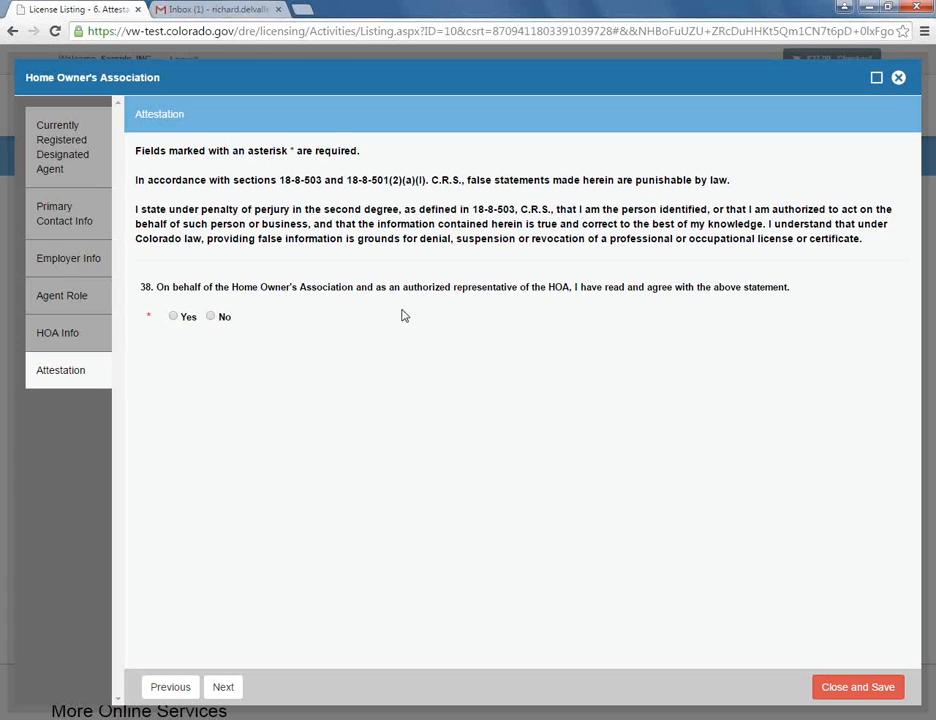
pyautogui.click(173, 316)
pyautogui.click(224, 687)
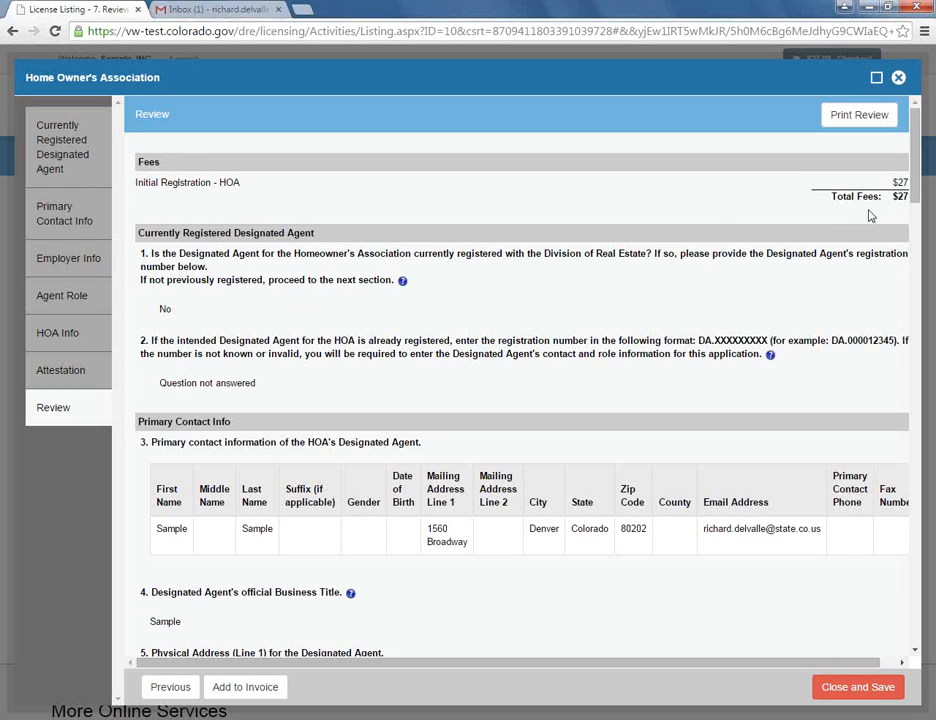
# - Check the Review page answers and add the HOA application to the invoice, now totalling $54.00
pyautogui.scroll(-3, 603, 340)
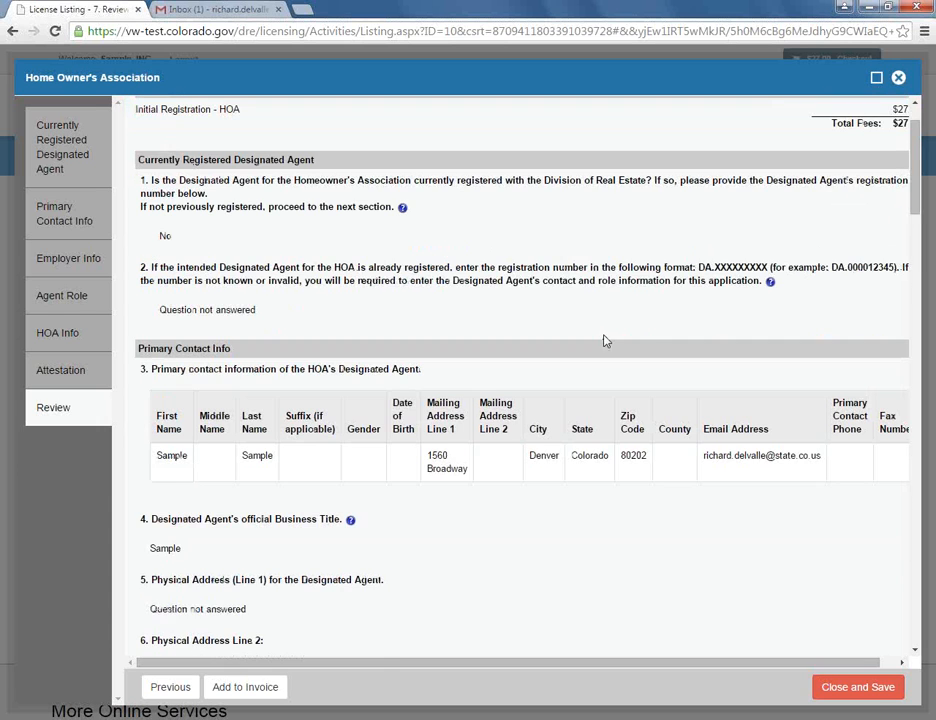
pyautogui.scroll(-6, 603, 340)
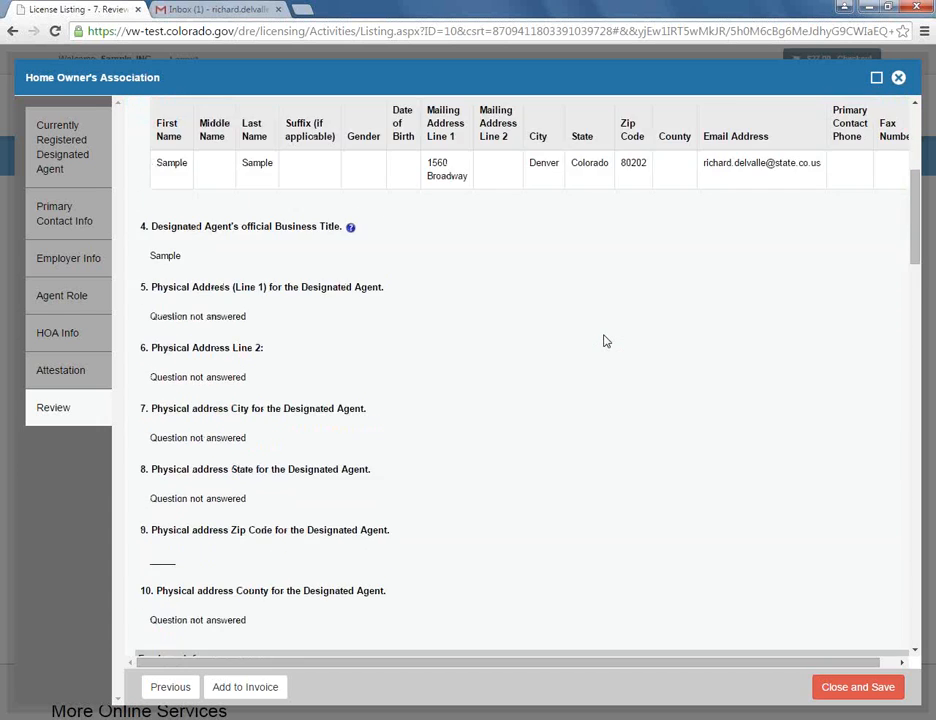
pyautogui.scroll(-3, 603, 340)
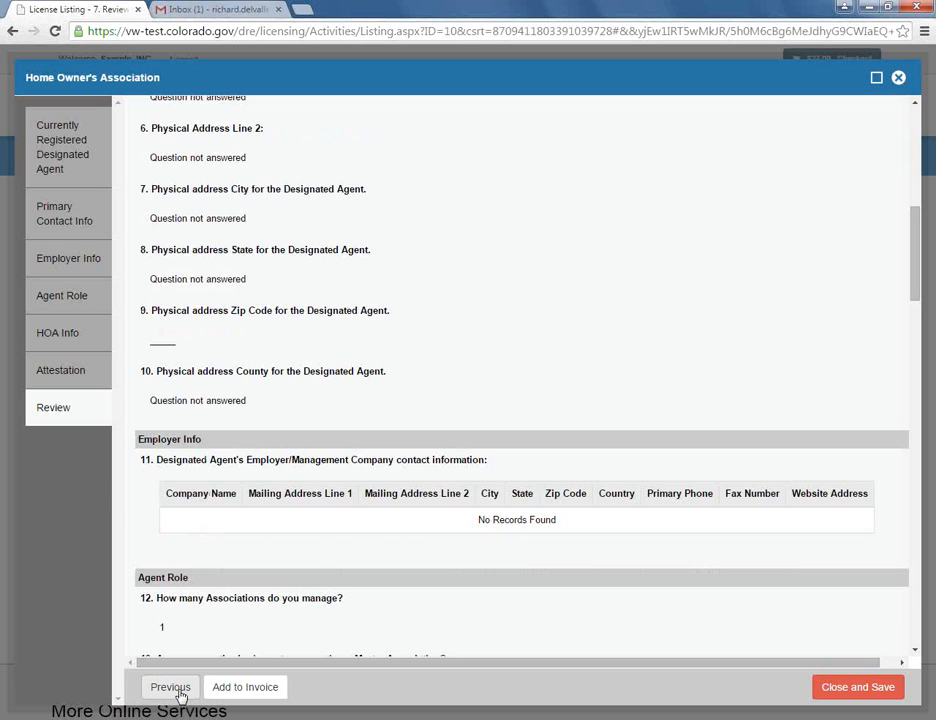
pyautogui.scroll(-17, 389, 432)
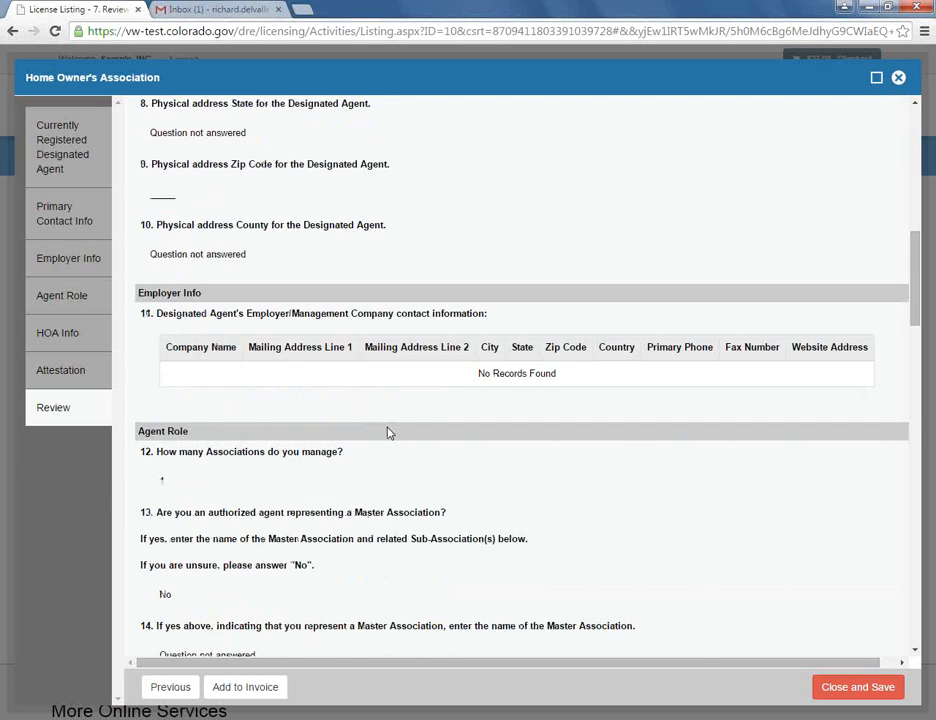
pyautogui.scroll(-14, 389, 436)
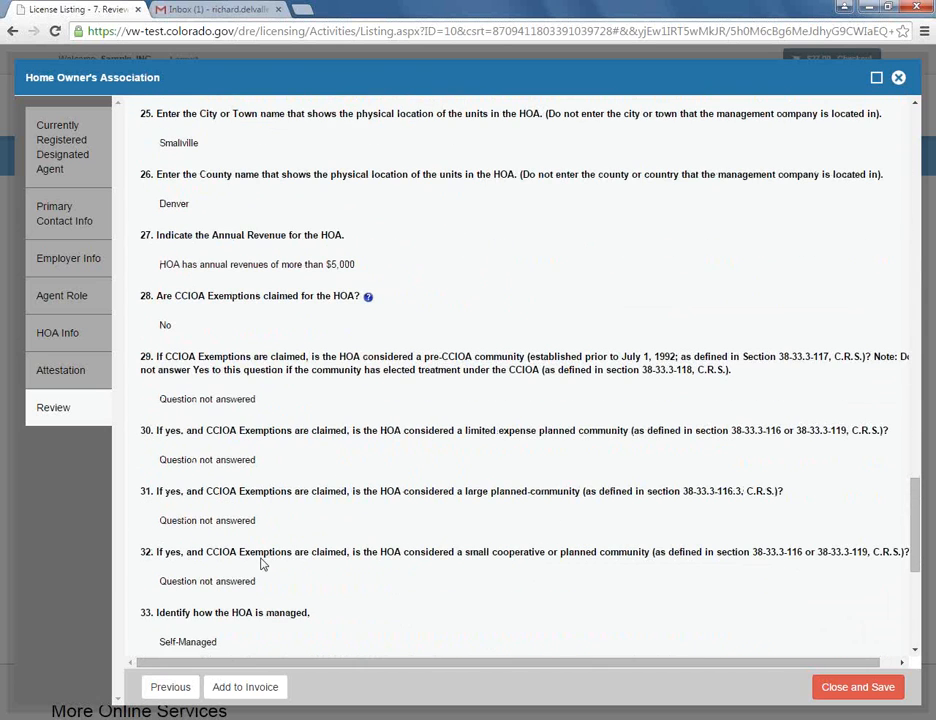
pyautogui.click(266, 688)
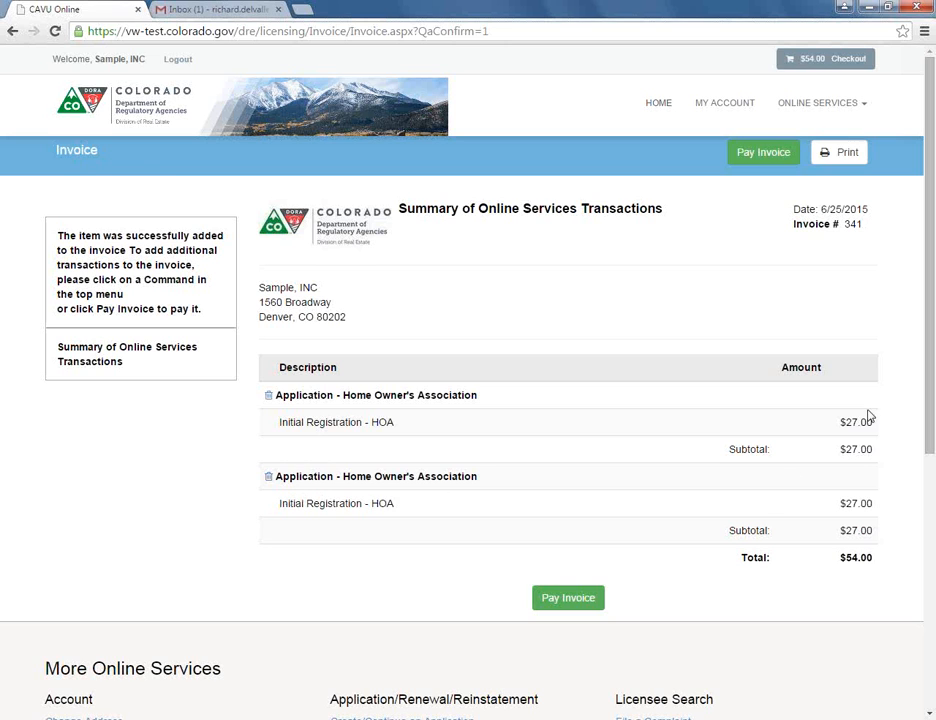
# - Delete the second Initial Registration - HOA item and pay the remaining $27.00 invoice
pyautogui.click(269, 479)
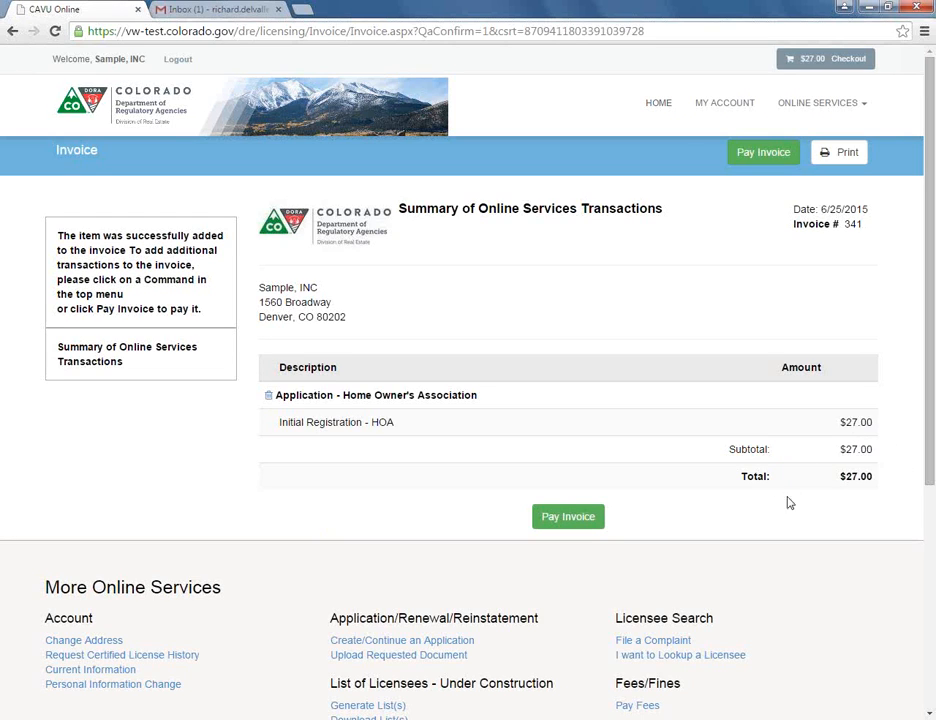
pyautogui.click(568, 518)
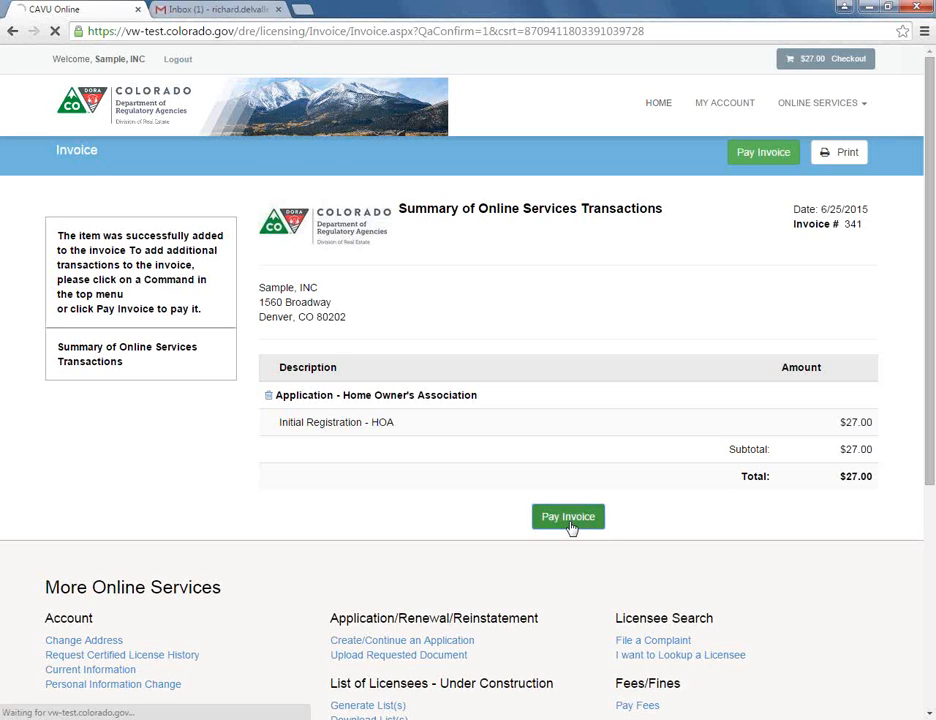